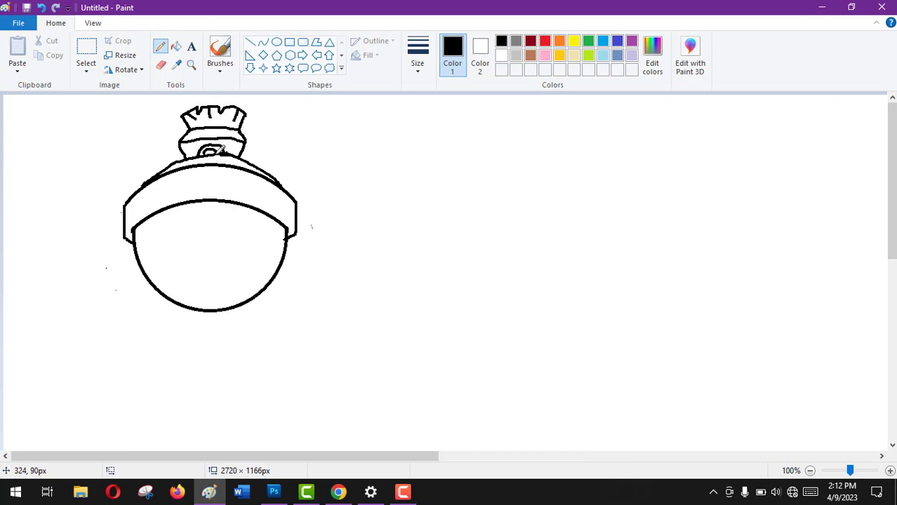
{"action": "left_click_drag", "start_coordinate": [219, 187], "coordinate": [247, 258]}
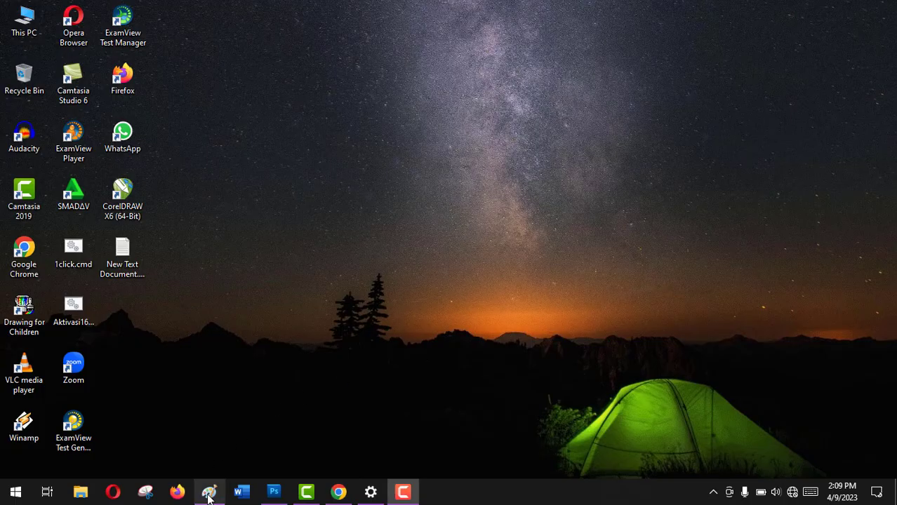
Step: Switch to Paint, draw a thick black circle on the blank canvas and delete its upper half
{"action": "left_click", "coordinate": [209, 493]}
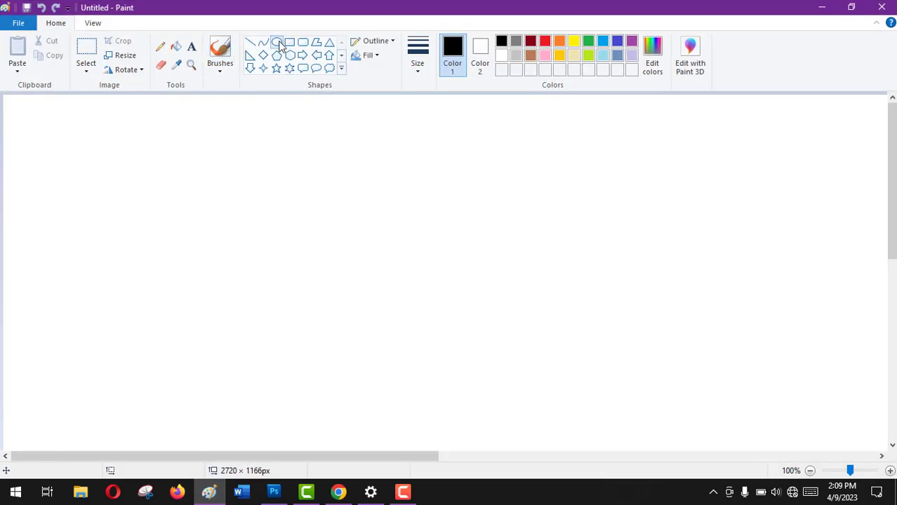
{"action": "left_click_drag", "start_coordinate": [176, 223], "coordinate": [286, 310]}
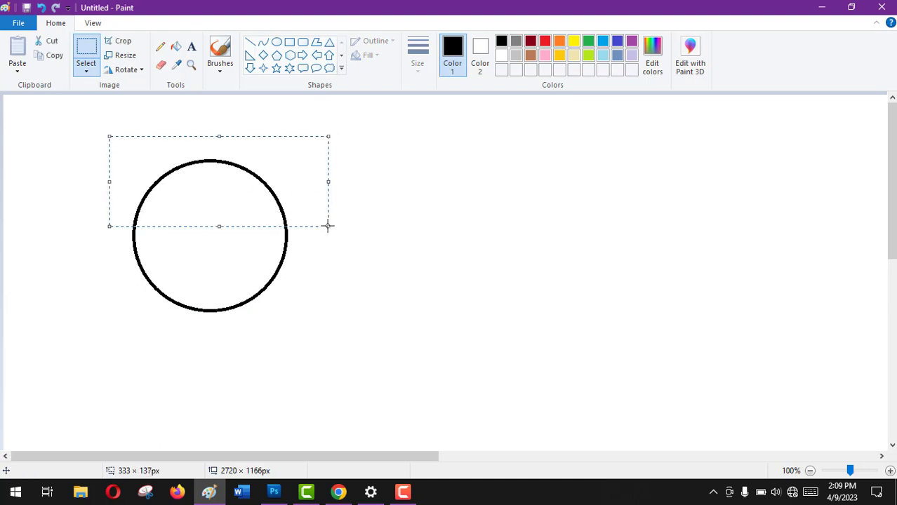
{"action": "key", "text": "Delete"}
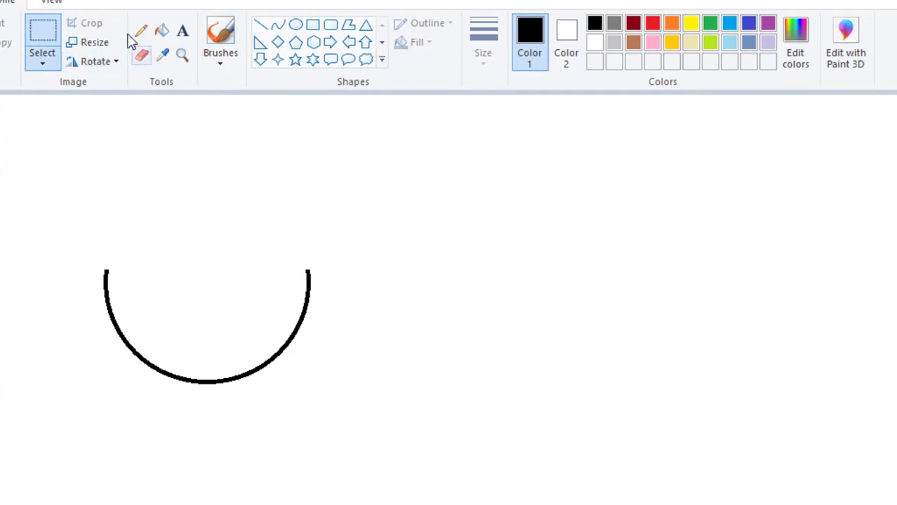
Step: Close the half circle's open top with the upper arc of an ellipse moved and widened to meet both ends, removing the rest
{"action": "left_click", "coordinate": [292, 28]}
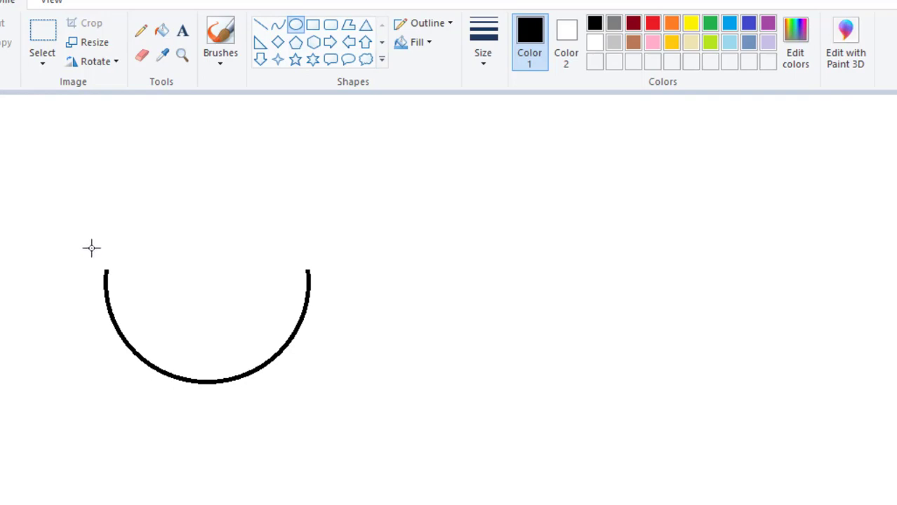
{"action": "left_click_drag", "start_coordinate": [92, 247], "coordinate": [346, 455]}
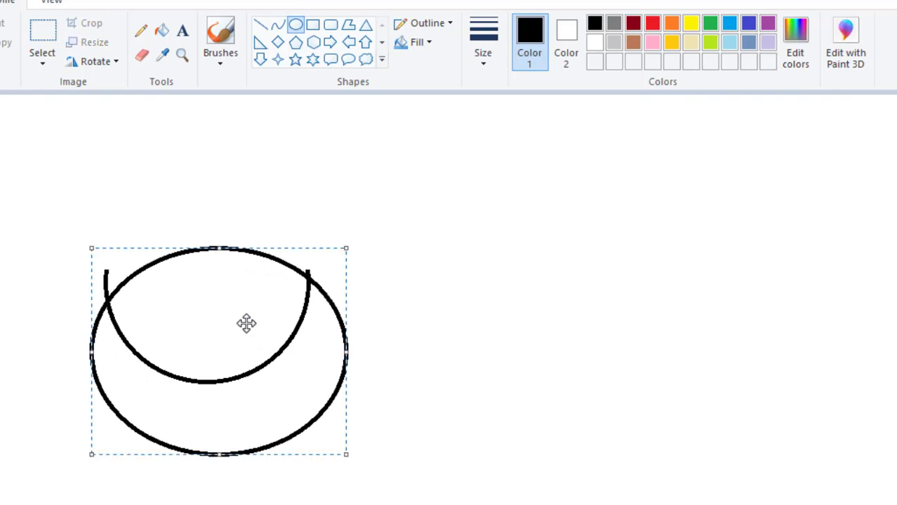
{"action": "left_click_drag", "start_coordinate": [246, 323], "coordinate": [229, 310]}
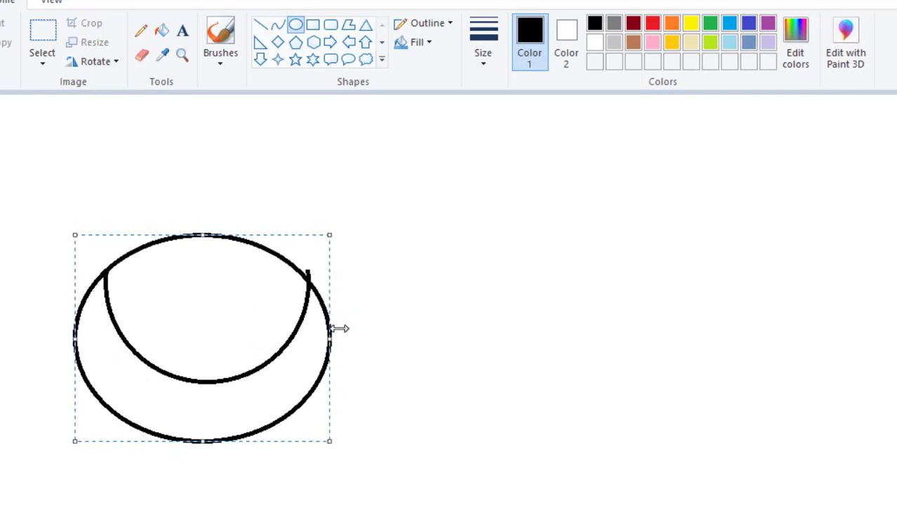
{"action": "left_click_drag", "start_coordinate": [331, 336], "coordinate": [340, 334]}
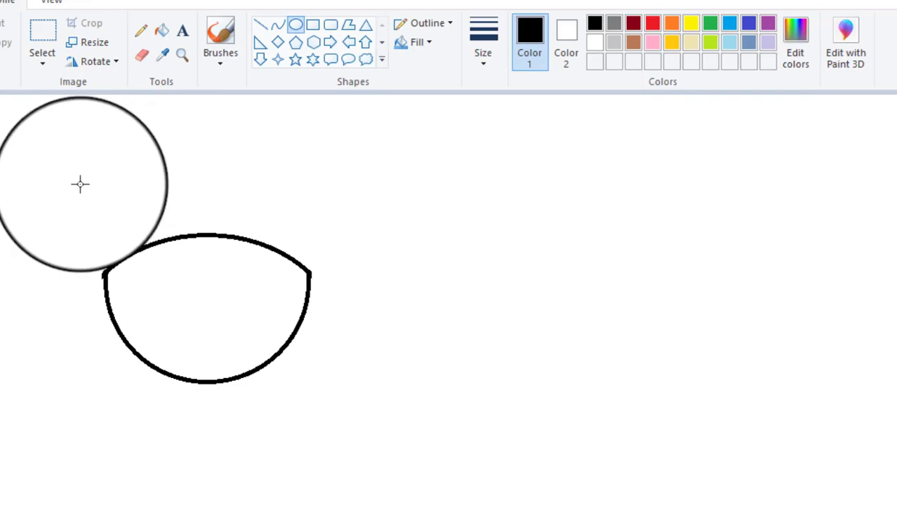
Step: Draw a larger ellipse around the face outline and center it so its top forms a second arc above
{"action": "left_click_drag", "start_coordinate": [80, 184], "coordinate": [347, 430]}
{"action": "left_click_drag", "start_coordinate": [252, 276], "coordinate": [183, 299]}
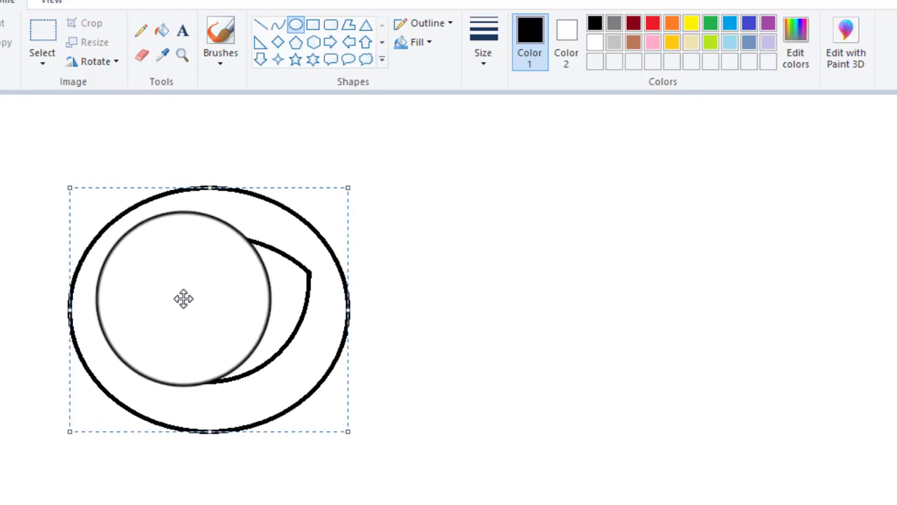
{"action": "left_click", "coordinate": [496, 261]}
Step: Erase the sides and lower part of the outer ellipse, leaving only its upper arc as the helmet brim
{"action": "left_click", "coordinate": [141, 55]}
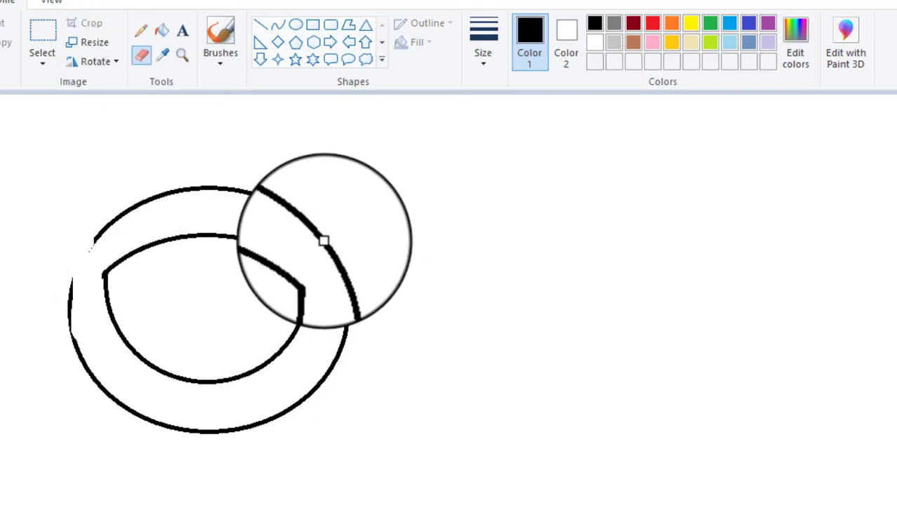
{"action": "mouse_move", "coordinate": [324, 240]}
{"action": "left_mouse_down"}
{"action": "mouse_move", "coordinate": [346, 340]}
{"action": "mouse_move", "coordinate": [310, 398]}
{"action": "left_mouse_up"}
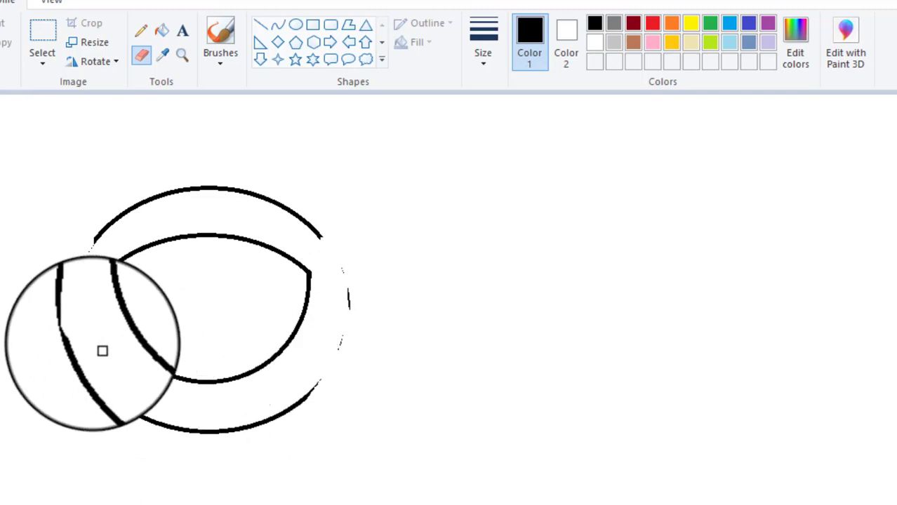
{"action": "mouse_move", "coordinate": [73, 284]}
{"action": "left_mouse_down"}
{"action": "mouse_move", "coordinate": [83, 369]}
{"action": "mouse_move", "coordinate": [104, 389]}
{"action": "mouse_move", "coordinate": [75, 354]}
{"action": "mouse_move", "coordinate": [137, 413]}
{"action": "mouse_move", "coordinate": [189, 431]}
{"action": "mouse_move", "coordinate": [232, 430]}
{"action": "mouse_move", "coordinate": [284, 410]}
{"action": "mouse_move", "coordinate": [313, 385]}
{"action": "mouse_move", "coordinate": [352, 292]}
{"action": "mouse_move", "coordinate": [308, 393]}
{"action": "mouse_move", "coordinate": [234, 436]}
{"action": "mouse_move", "coordinate": [263, 427]}
{"action": "mouse_move", "coordinate": [321, 382]}
{"action": "mouse_move", "coordinate": [334, 340]}
{"action": "mouse_move", "coordinate": [325, 367]}
{"action": "mouse_move", "coordinate": [253, 424]}
{"action": "mouse_move", "coordinate": [88, 378]}
{"action": "left_mouse_up"}
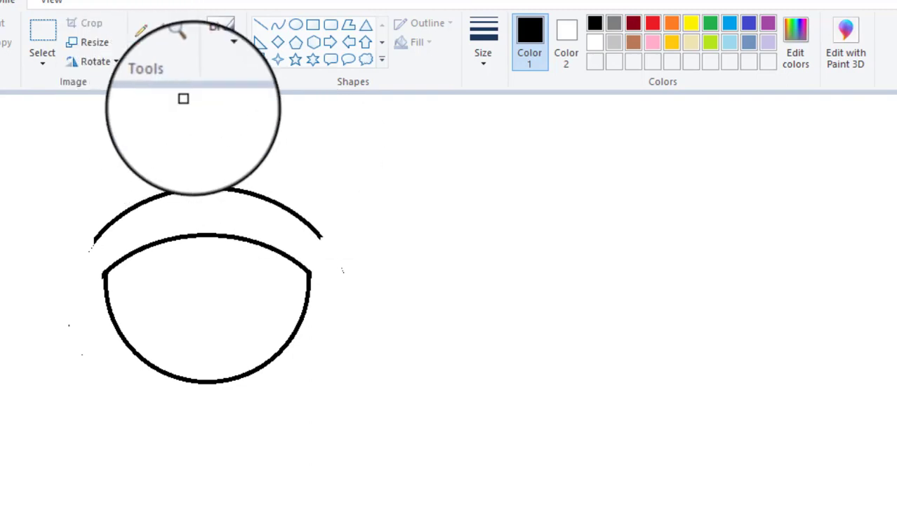
Step: Draw both side edges of the brim with the pencil at the thickest size, joining the outer arc to the face outline
{"action": "left_click", "coordinate": [141, 30]}
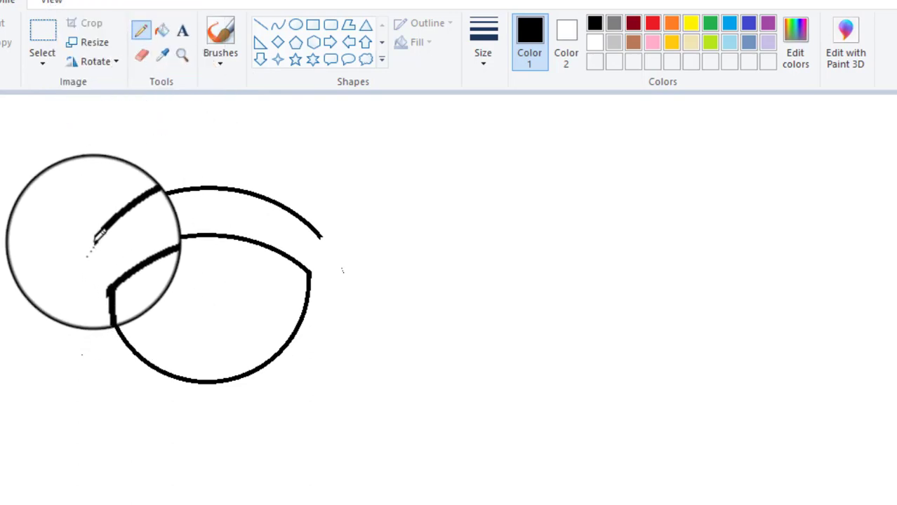
{"action": "left_click_drag", "start_coordinate": [96, 247], "coordinate": [94, 267]}
{"action": "left_click", "coordinate": [496, 39]}
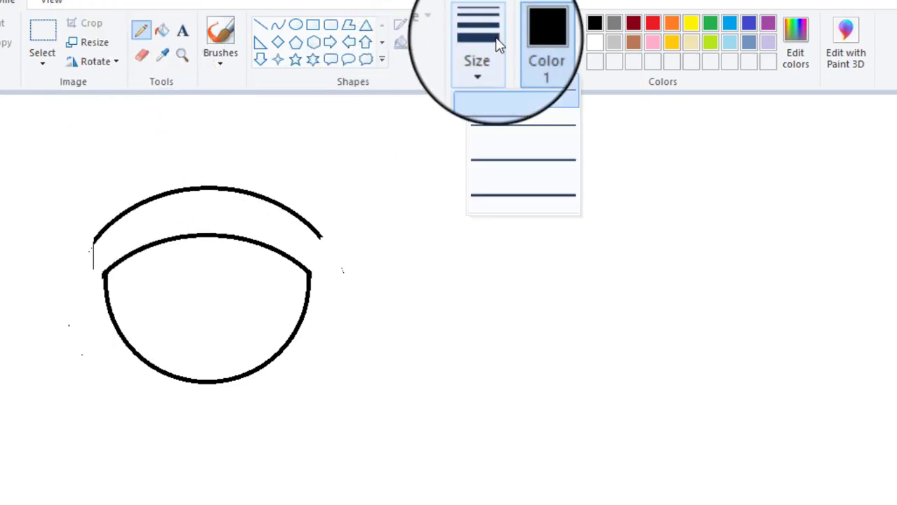
{"action": "left_click", "coordinate": [503, 195]}
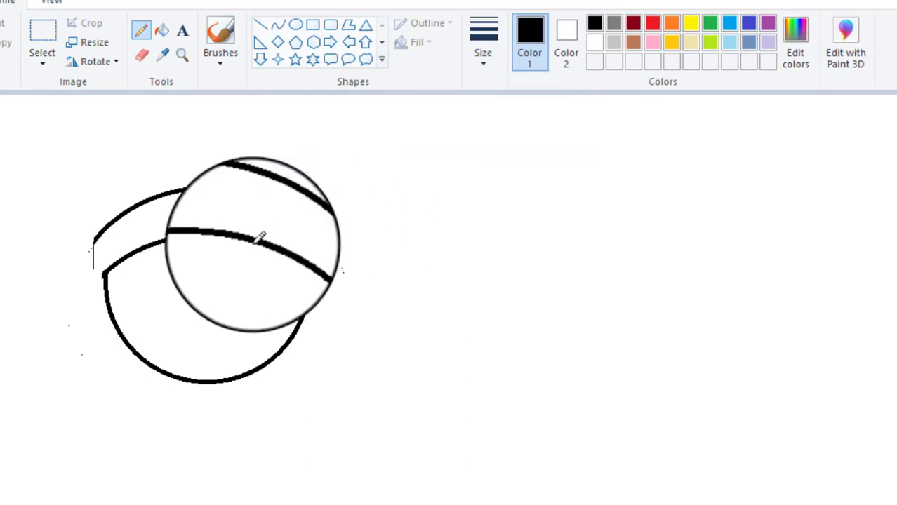
{"action": "left_click_drag", "start_coordinate": [94, 241], "coordinate": [104, 289]}
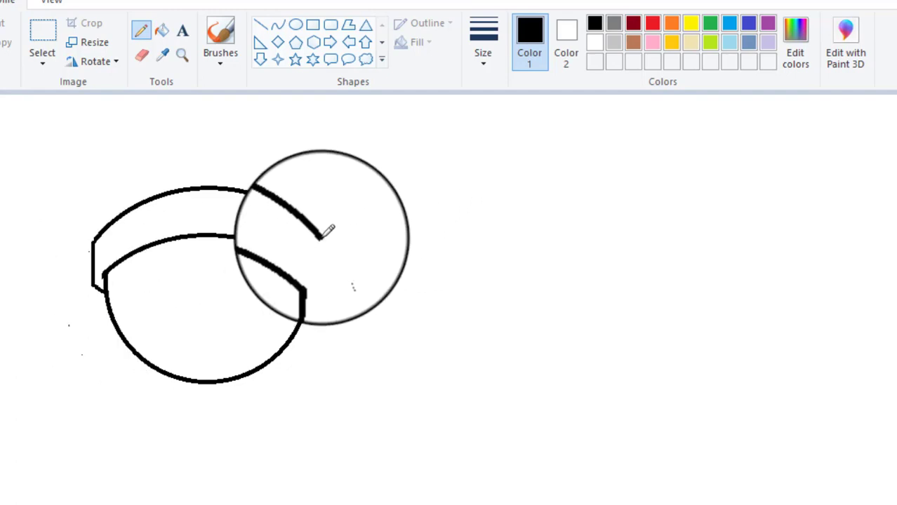
{"action": "mouse_move", "coordinate": [327, 237]}
{"action": "left_mouse_down"}
{"action": "mouse_move", "coordinate": [319, 278]}
{"action": "mouse_move", "coordinate": [310, 283]}
{"action": "left_mouse_up"}
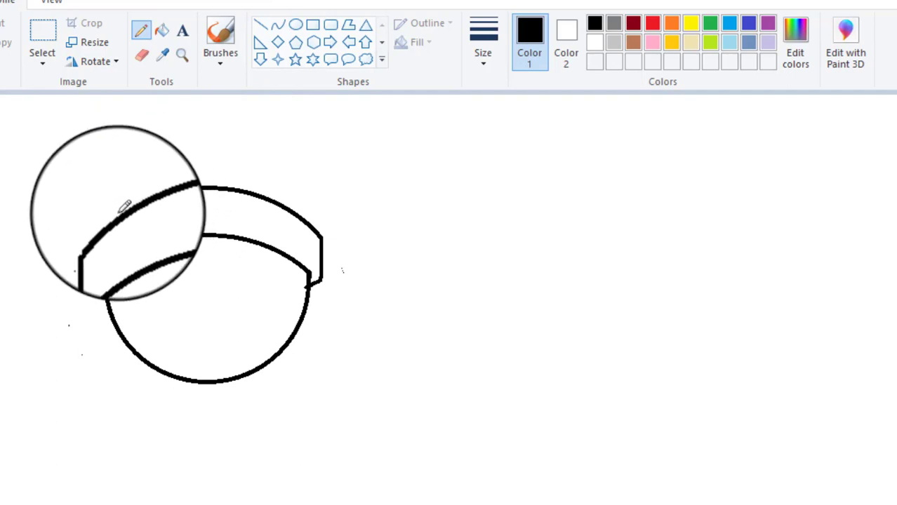
Step: Draw the helmet's crown curve above the brim and erase the uneven overlap at its peak
{"action": "mouse_move", "coordinate": [120, 206]}
{"action": "left_mouse_down"}
{"action": "mouse_move", "coordinate": [158, 186]}
{"action": "mouse_move", "coordinate": [243, 168]}
{"action": "mouse_move", "coordinate": [252, 172]}
{"action": "mouse_move", "coordinate": [224, 174]}
{"action": "mouse_move", "coordinate": [245, 177]}
{"action": "mouse_move", "coordinate": [304, 213]}
{"action": "left_mouse_up"}
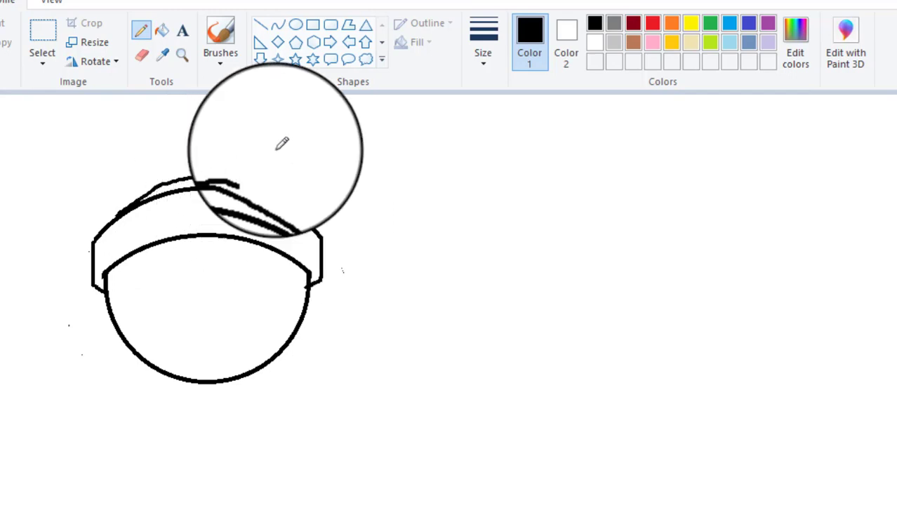
{"action": "left_click", "coordinate": [142, 56]}
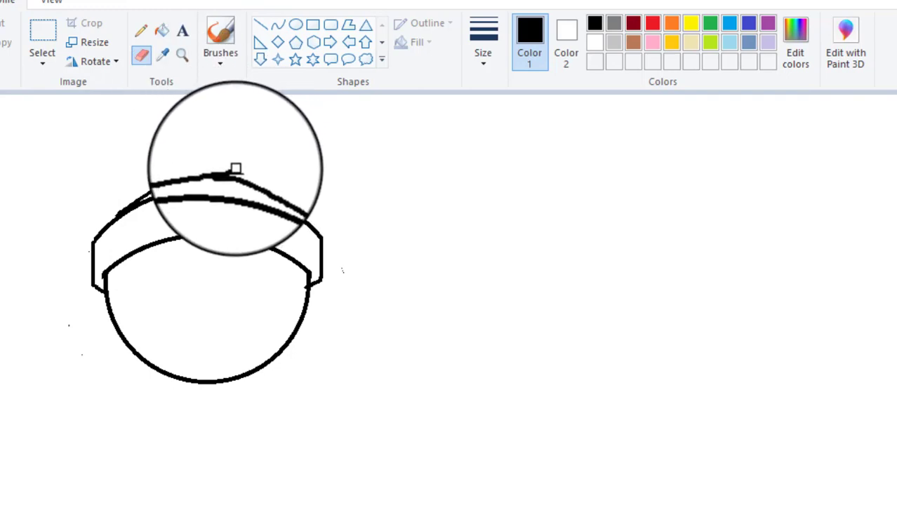
Step: Pencil in the plume's base on the helmet, with angled sides, a horizontal band line and tapering upper edges
{"action": "left_click", "coordinate": [142, 33]}
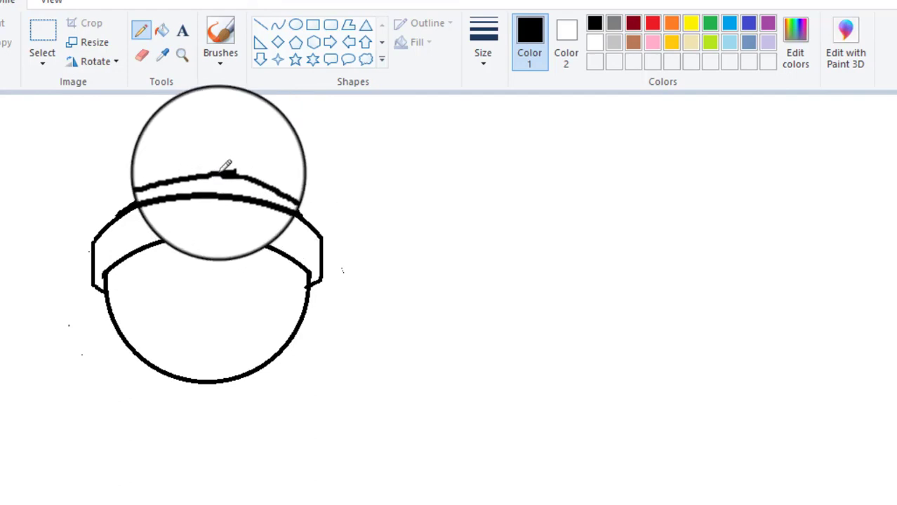
{"action": "mouse_move", "coordinate": [247, 169]}
{"action": "left_mouse_down"}
{"action": "mouse_move", "coordinate": [177, 172]}
{"action": "mouse_move", "coordinate": [172, 148]}
{"action": "left_mouse_up"}
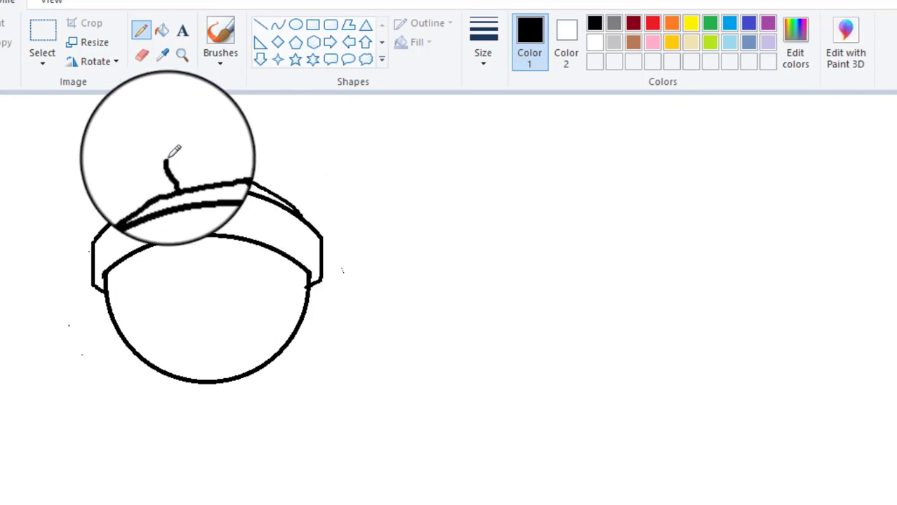
{"action": "left_click_drag", "start_coordinate": [175, 152], "coordinate": [247, 147]}
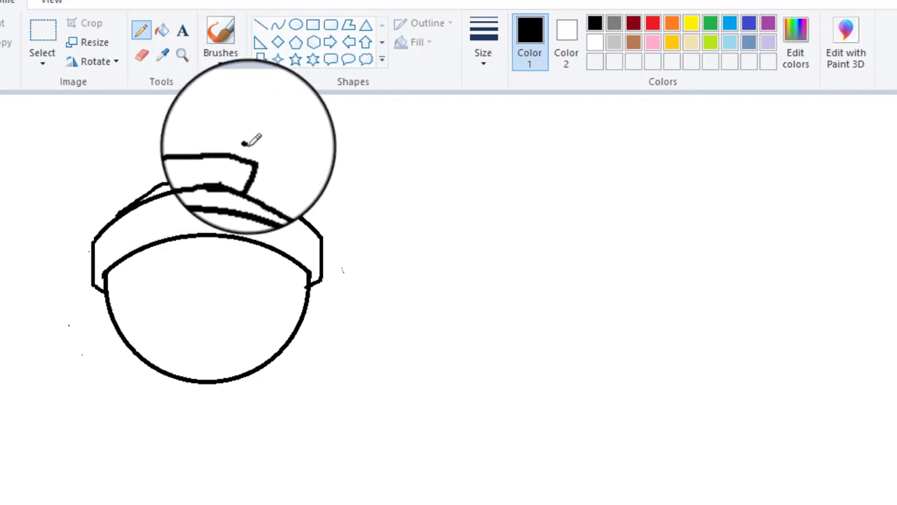
{"action": "left_click_drag", "start_coordinate": [244, 143], "coordinate": [257, 153]}
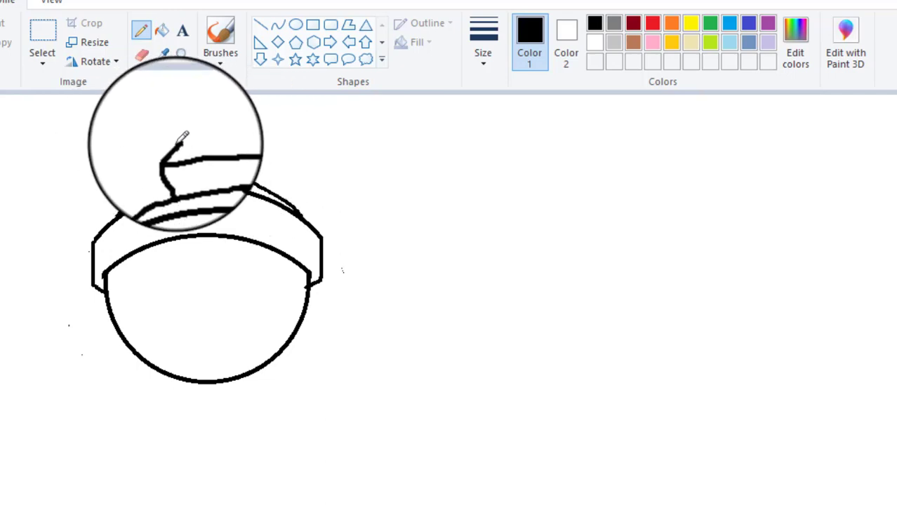
Step: Complete the plume with an upper band line, a ruffled top with short pleat strokes and a small arch at its base
{"action": "left_click_drag", "start_coordinate": [188, 134], "coordinate": [240, 132]}
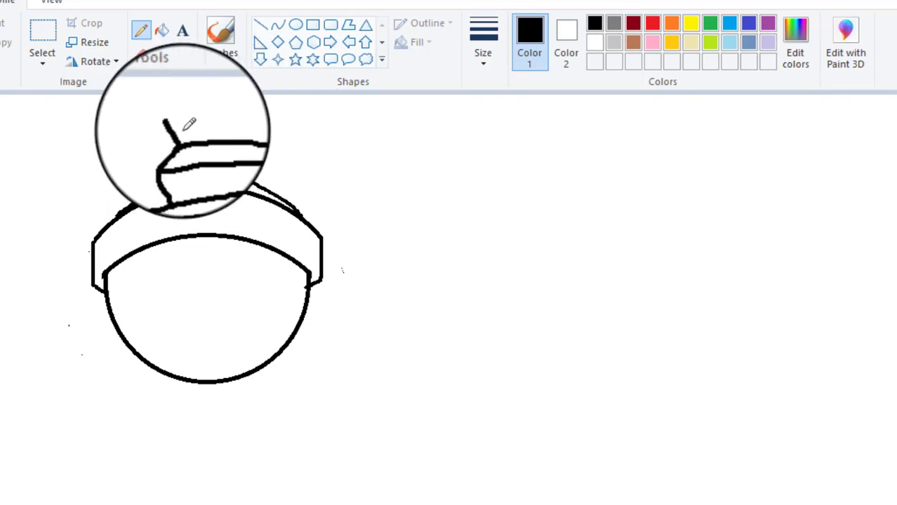
{"action": "mouse_move", "coordinate": [168, 124]}
{"action": "left_mouse_down"}
{"action": "mouse_move", "coordinate": [226, 102]}
{"action": "mouse_move", "coordinate": [260, 114]}
{"action": "mouse_move", "coordinate": [209, 105]}
{"action": "mouse_move", "coordinate": [213, 115]}
{"action": "mouse_move", "coordinate": [176, 128]}
{"action": "mouse_move", "coordinate": [190, 125]}
{"action": "left_mouse_up"}
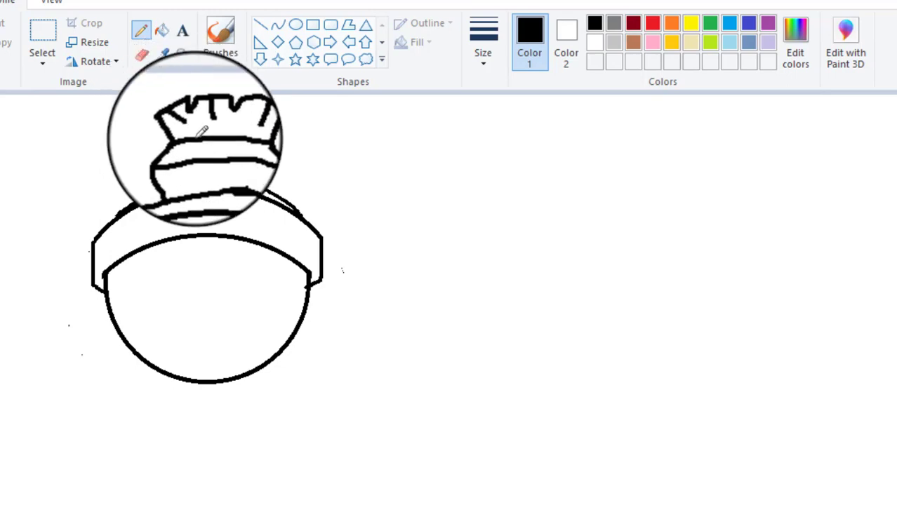
{"action": "mouse_move", "coordinate": [197, 168]}
{"action": "left_mouse_down"}
{"action": "mouse_move", "coordinate": [226, 153]}
{"action": "mouse_move", "coordinate": [231, 164]}
{"action": "left_mouse_up"}
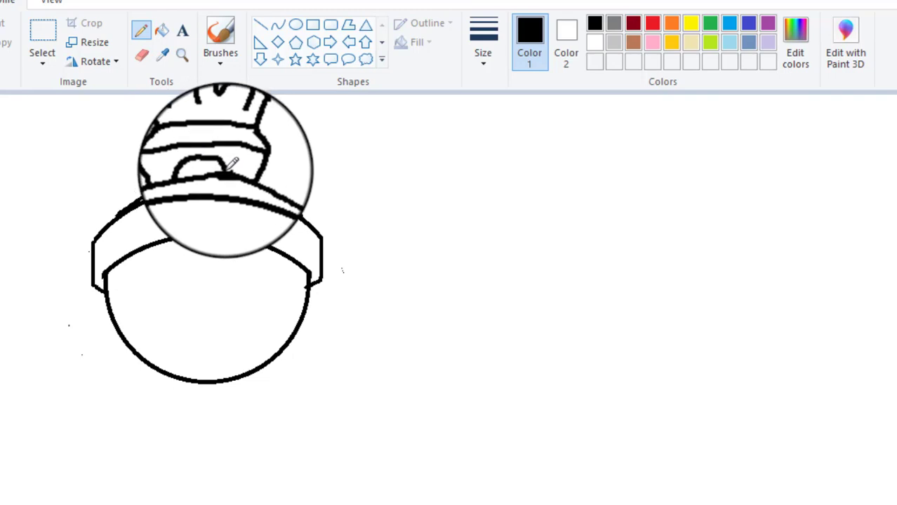
Step: Draw two tall oval eyes side by side across the face's upper edge and erase the parts extending onto the brim
{"action": "left_click", "coordinate": [295, 24]}
{"action": "mouse_move", "coordinate": [154, 226]}
{"action": "left_mouse_down"}
{"action": "mouse_move", "coordinate": [209, 310]}
{"action": "mouse_move", "coordinate": [208, 321]}
{"action": "mouse_move", "coordinate": [194, 320]}
{"action": "left_mouse_up"}
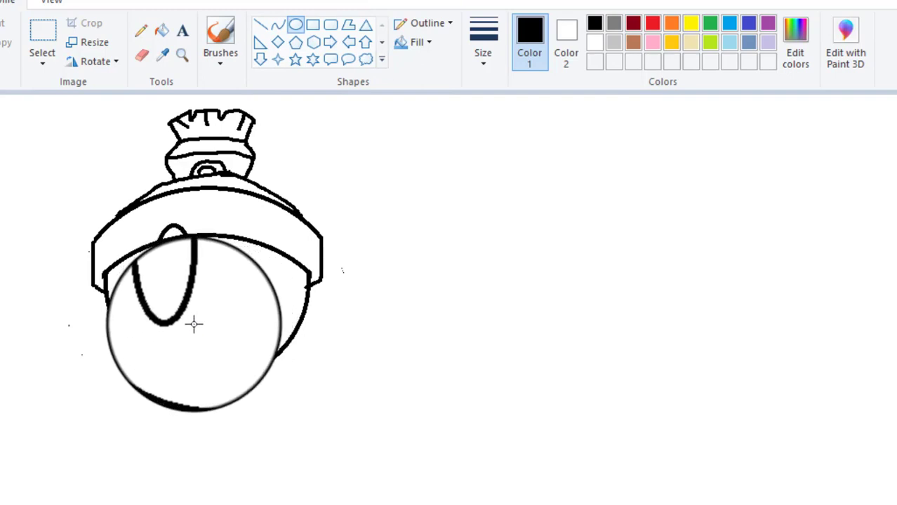
{"action": "left_click_drag", "start_coordinate": [199, 218], "coordinate": [258, 319]}
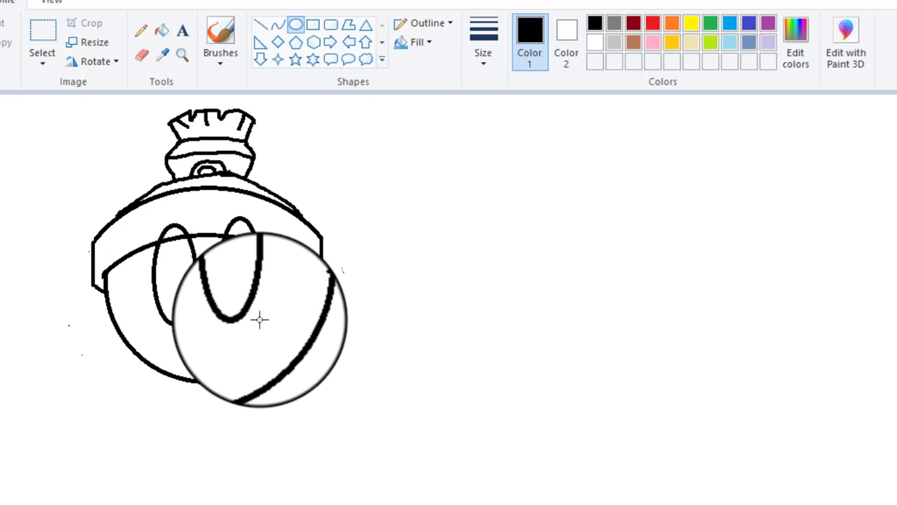
{"action": "left_click_drag", "start_coordinate": [232, 251], "coordinate": [230, 249]}
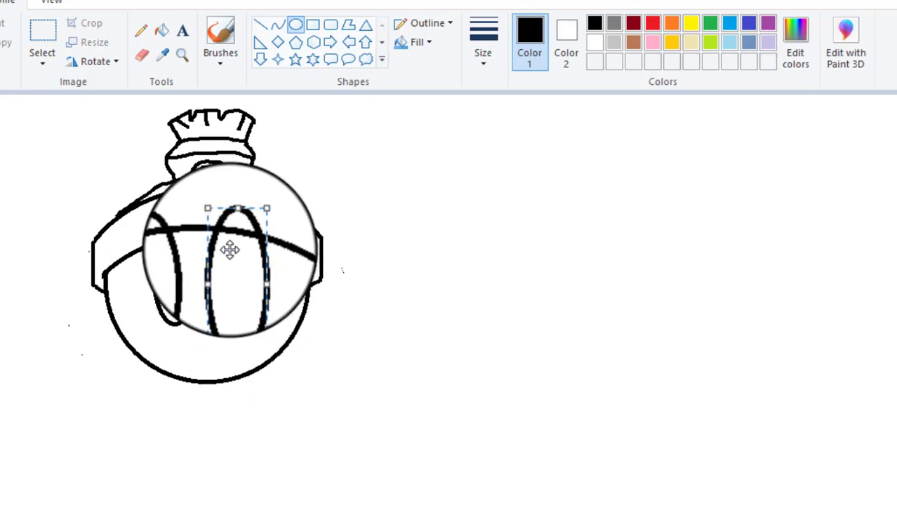
{"action": "left_click", "coordinate": [425, 252]}
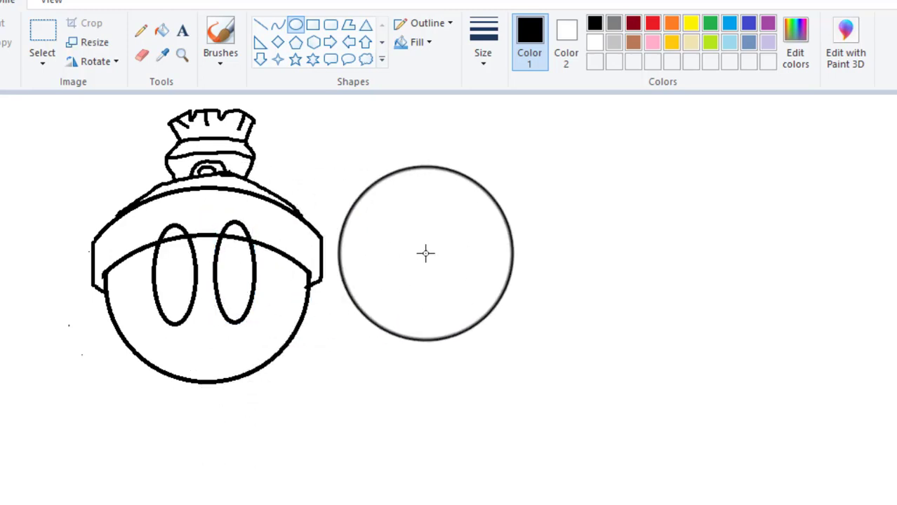
{"action": "left_click", "coordinate": [138, 57]}
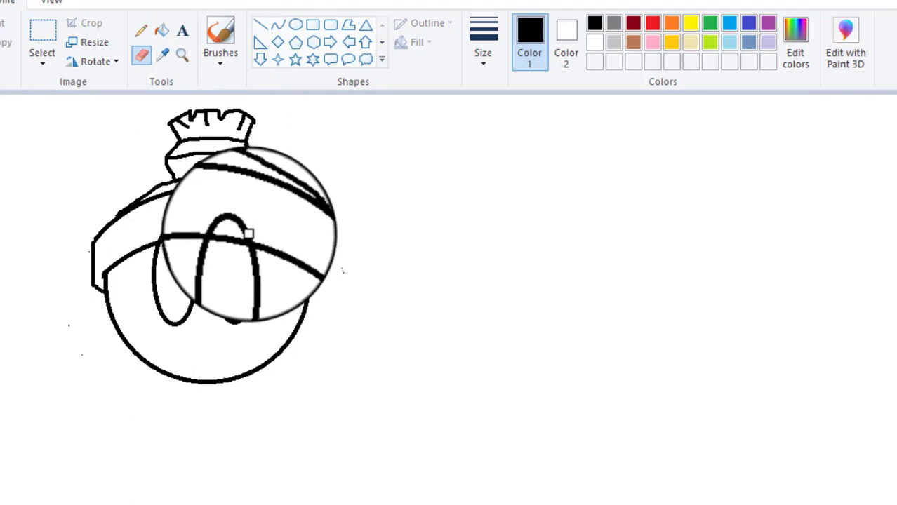
{"action": "left_click_drag", "start_coordinate": [242, 224], "coordinate": [231, 225]}
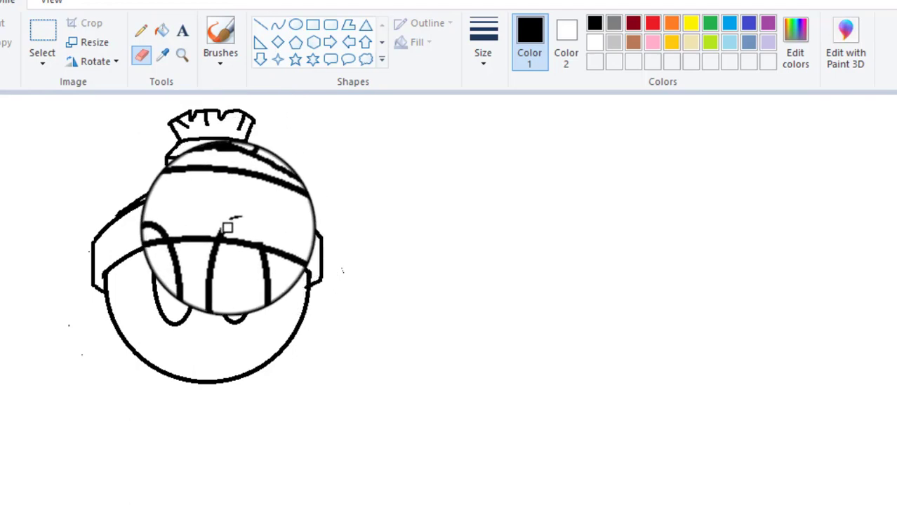
Step: Draw a small upright oval pupil inside each eye
{"action": "left_click", "coordinate": [296, 25]}
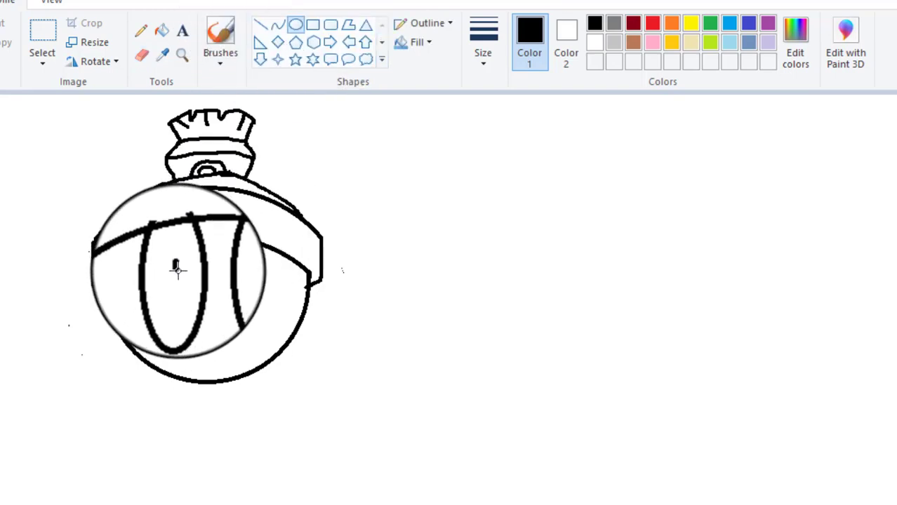
{"action": "left_click_drag", "start_coordinate": [176, 267], "coordinate": [187, 286]}
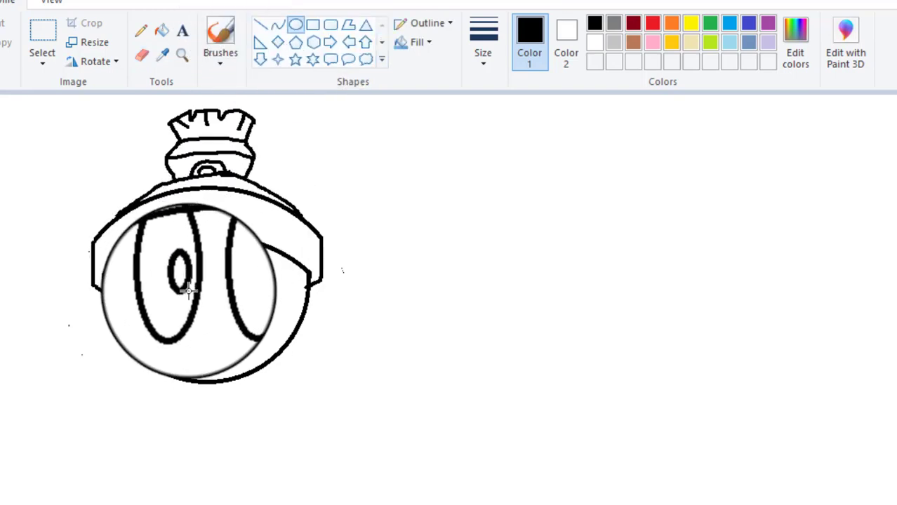
{"action": "left_click_drag", "start_coordinate": [219, 256], "coordinate": [239, 298]}
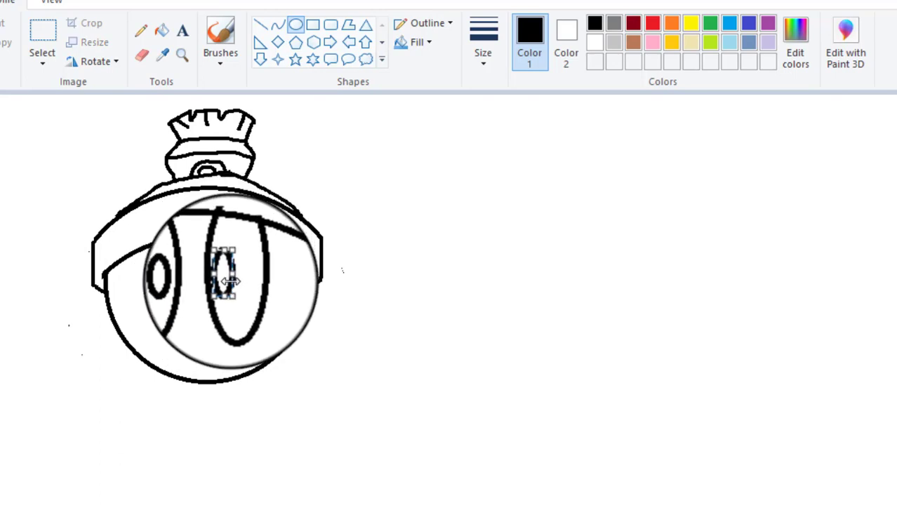
Step: Fill both oval pupils with solid black
{"action": "left_click", "coordinate": [422, 291]}
{"action": "left_click", "coordinate": [165, 38]}
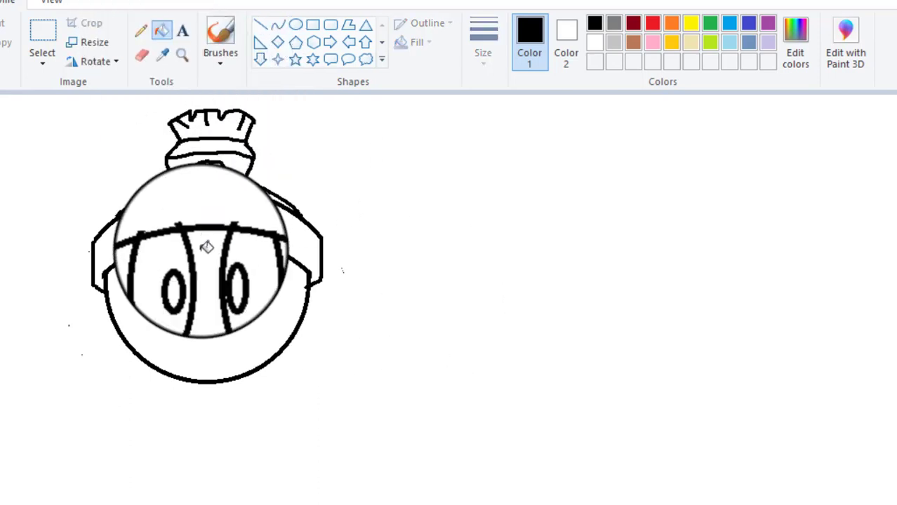
{"action": "left_click", "coordinate": [182, 277]}
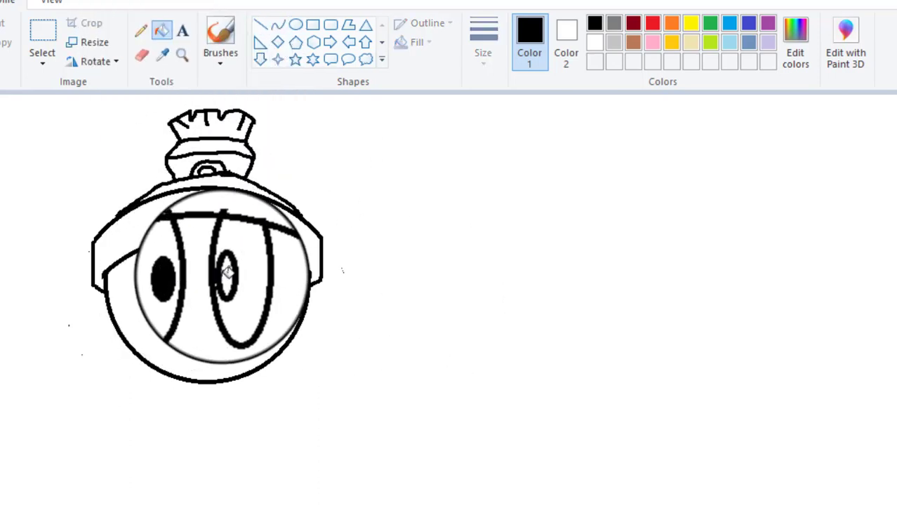
{"action": "left_click", "coordinate": [226, 273]}
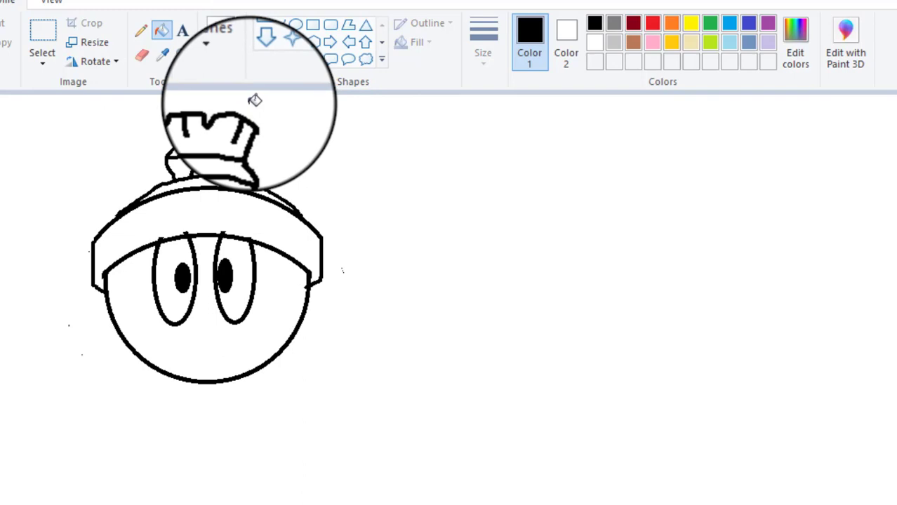
Step: Pencil a flared cheek guard hanging below the helmet brim on each side of the face, with inner fold lines
{"action": "left_click", "coordinate": [141, 32]}
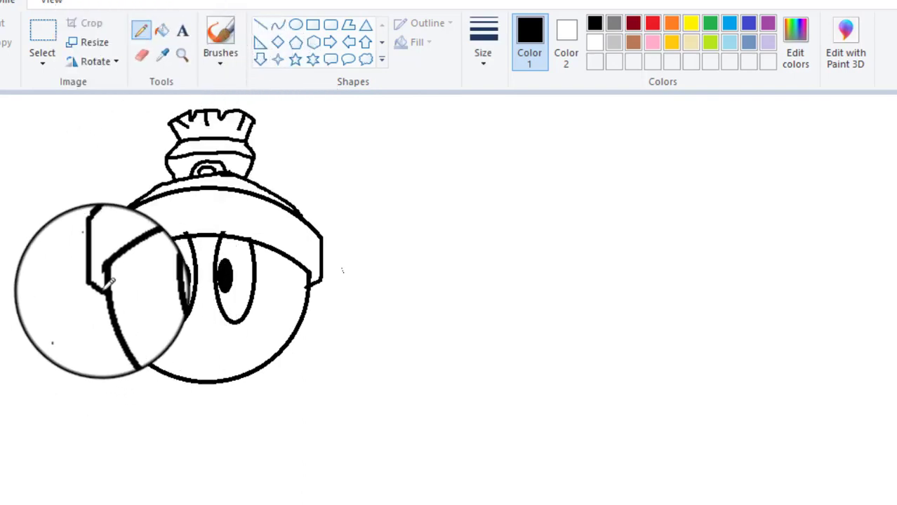
{"action": "mouse_move", "coordinate": [98, 286]}
{"action": "left_mouse_down"}
{"action": "mouse_move", "coordinate": [100, 309]}
{"action": "mouse_move", "coordinate": [85, 343]}
{"action": "mouse_move", "coordinate": [98, 376]}
{"action": "mouse_move", "coordinate": [139, 359]}
{"action": "left_mouse_up"}
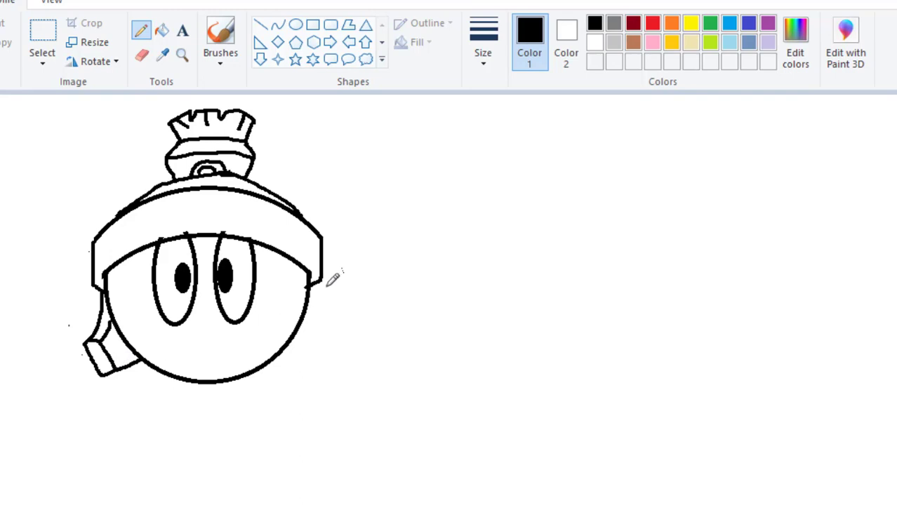
{"action": "left_click_drag", "start_coordinate": [313, 284], "coordinate": [330, 335]}
{"action": "mouse_move", "coordinate": [280, 354]}
{"action": "left_mouse_down"}
{"action": "mouse_move", "coordinate": [322, 370]}
{"action": "mouse_move", "coordinate": [333, 338]}
{"action": "left_mouse_up"}
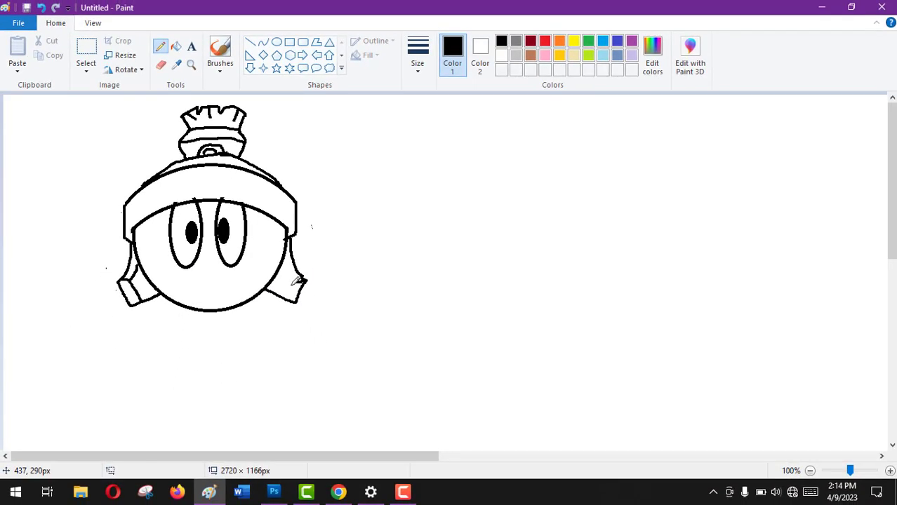
{"action": "left_click_drag", "start_coordinate": [296, 281], "coordinate": [292, 295]}
{"action": "left_click_drag", "start_coordinate": [299, 280], "coordinate": [288, 252]}
Step: Fill the helmet brim with green and the dome above it with a custom darker green, luminance about 74
{"action": "left_click", "coordinate": [176, 46]}
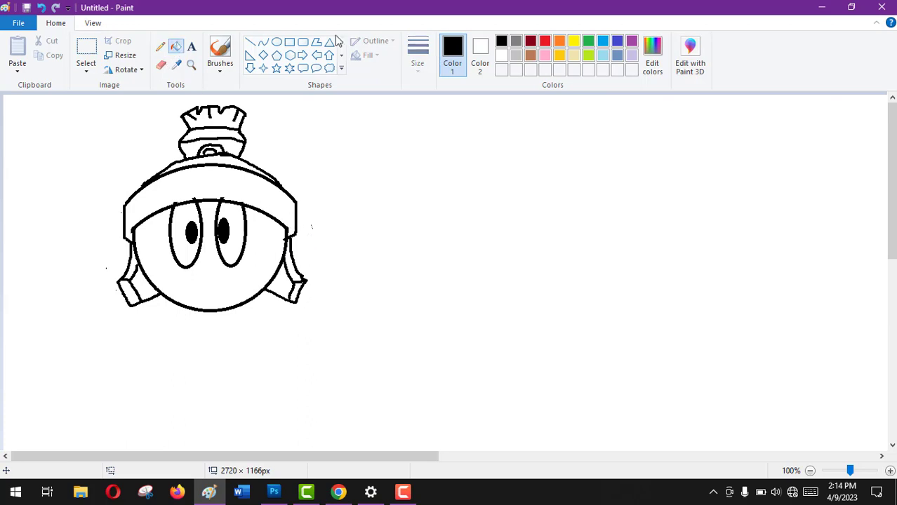
{"action": "left_click", "coordinate": [588, 41]}
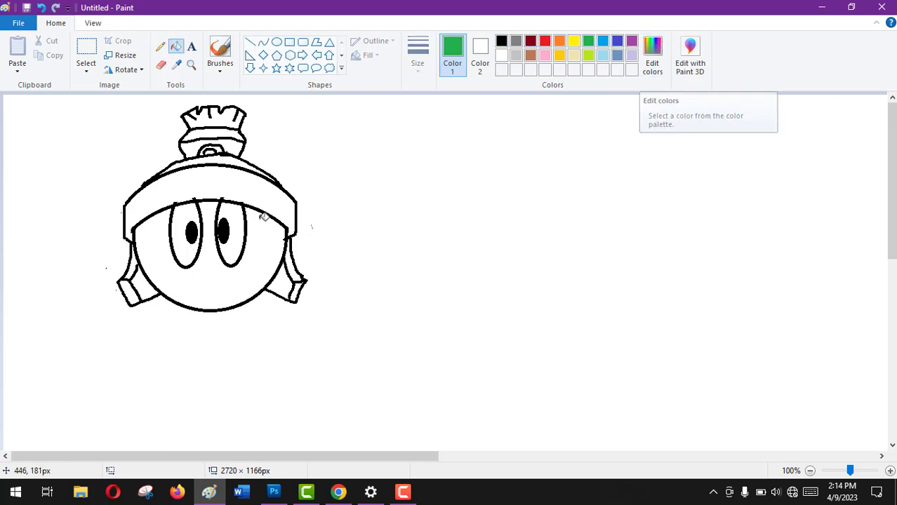
{"action": "left_click", "coordinate": [281, 219]}
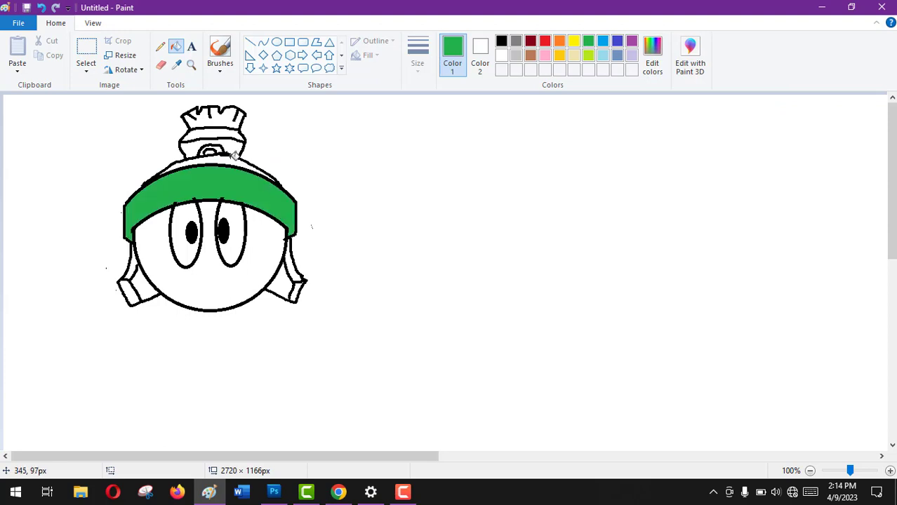
{"action": "left_click", "coordinate": [651, 60]}
{"action": "left_click_drag", "start_coordinate": [588, 221], "coordinate": [588, 240]}
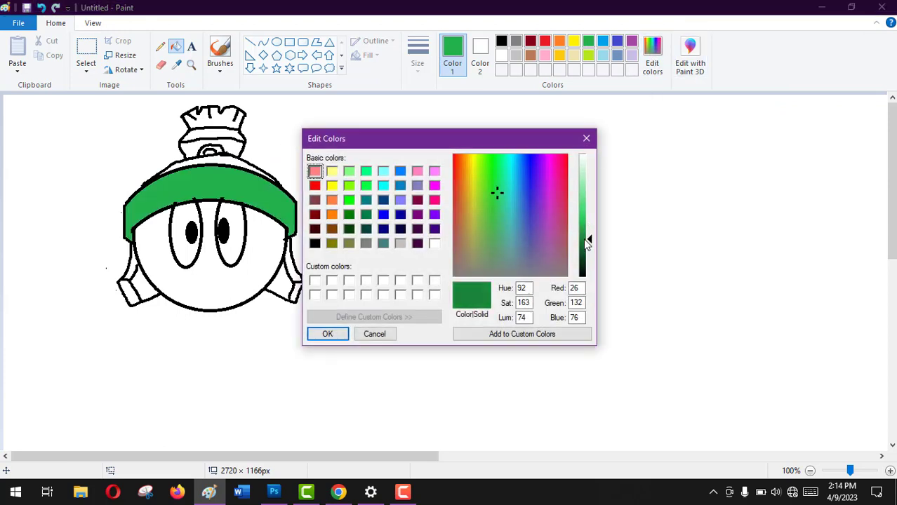
{"action": "left_click", "coordinate": [331, 338]}
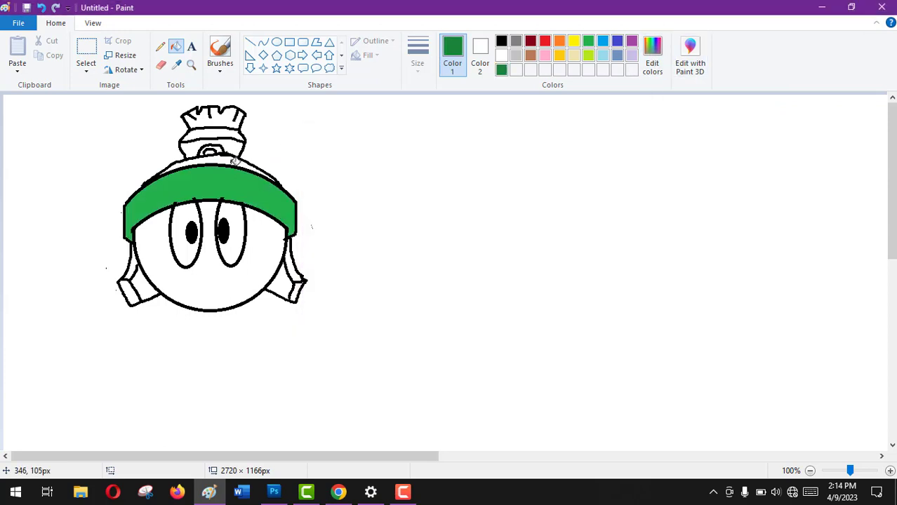
Step: Fill the two lower bands of the plume with orange and its ruffled top with gold
{"action": "left_click", "coordinate": [559, 40]}
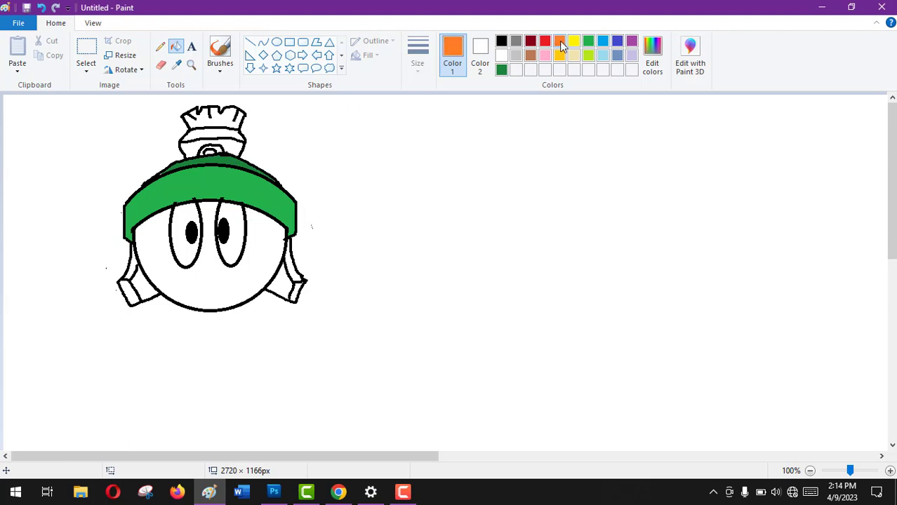
{"action": "left_click", "coordinate": [203, 135]}
{"action": "left_click", "coordinate": [199, 148]}
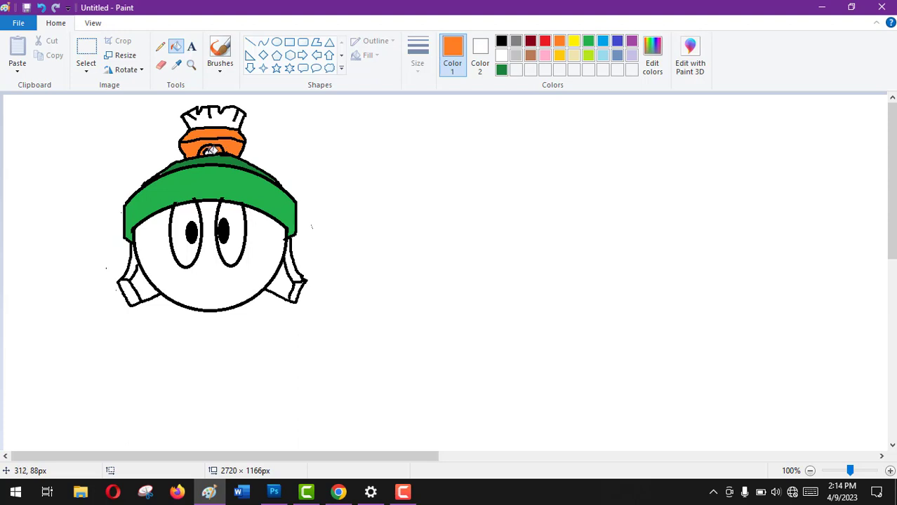
{"action": "left_click", "coordinate": [560, 56]}
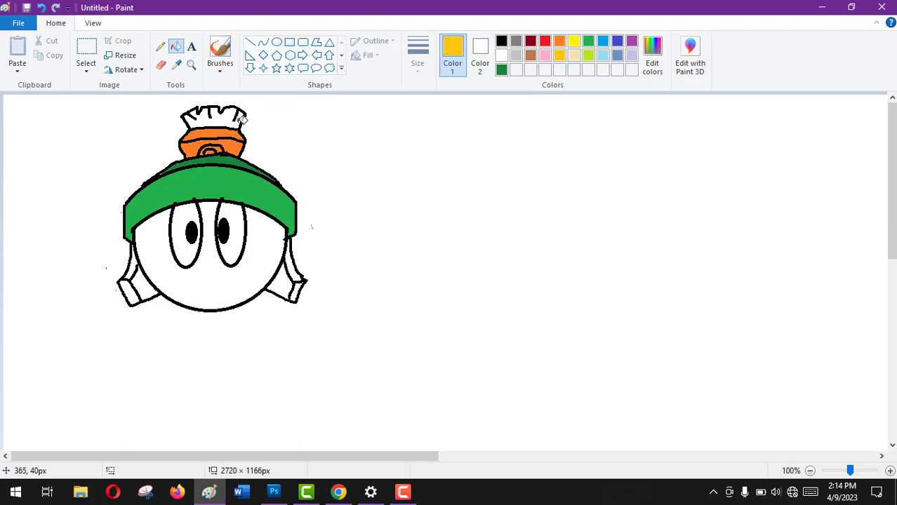
{"action": "left_click", "coordinate": [228, 118]}
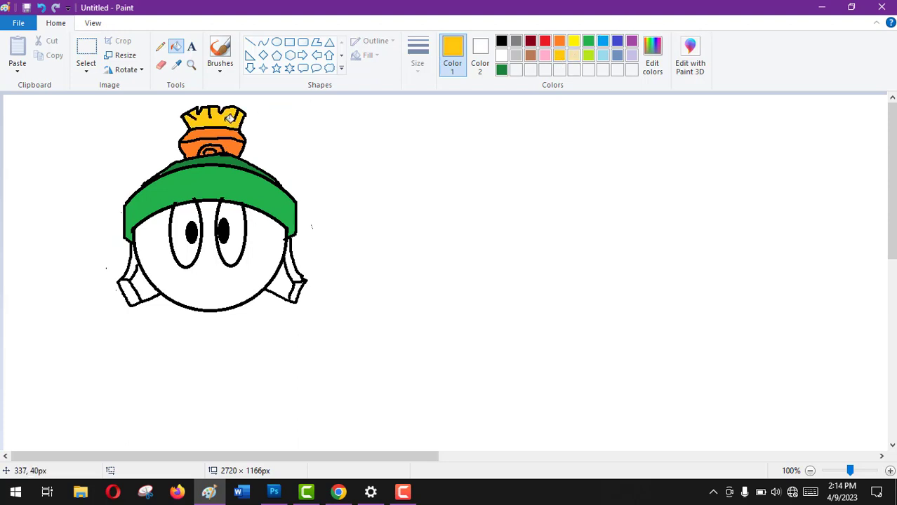
Step: Fill all sections of both cheek guards with the custom dark green
{"action": "left_click", "coordinate": [502, 70]}
{"action": "left_click", "coordinate": [284, 284]}
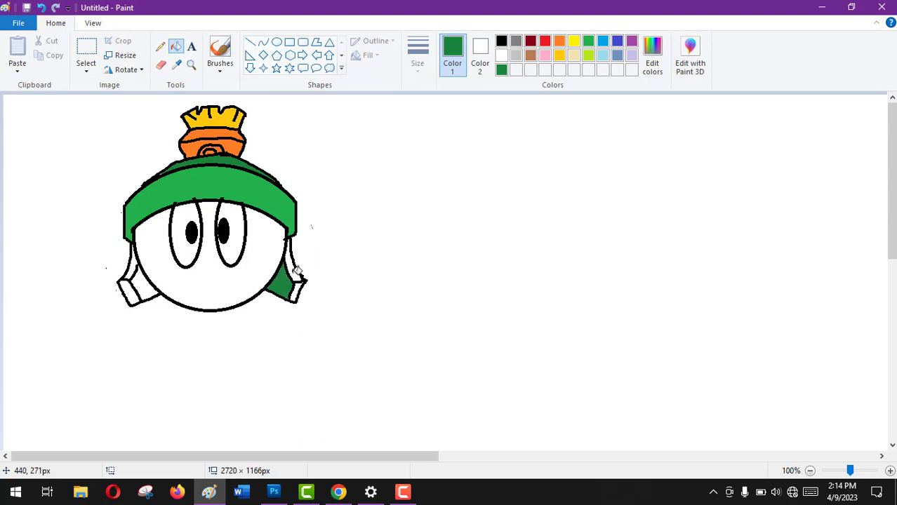
{"action": "left_click", "coordinate": [296, 272]}
{"action": "left_click", "coordinate": [295, 291]}
{"action": "left_click", "coordinate": [145, 285]}
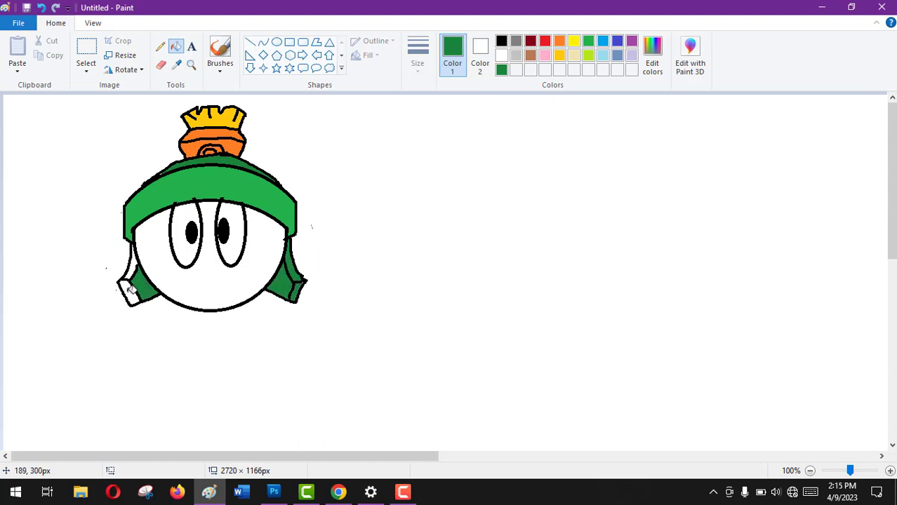
{"action": "left_click", "coordinate": [131, 290]}
{"action": "left_click", "coordinate": [134, 266]}
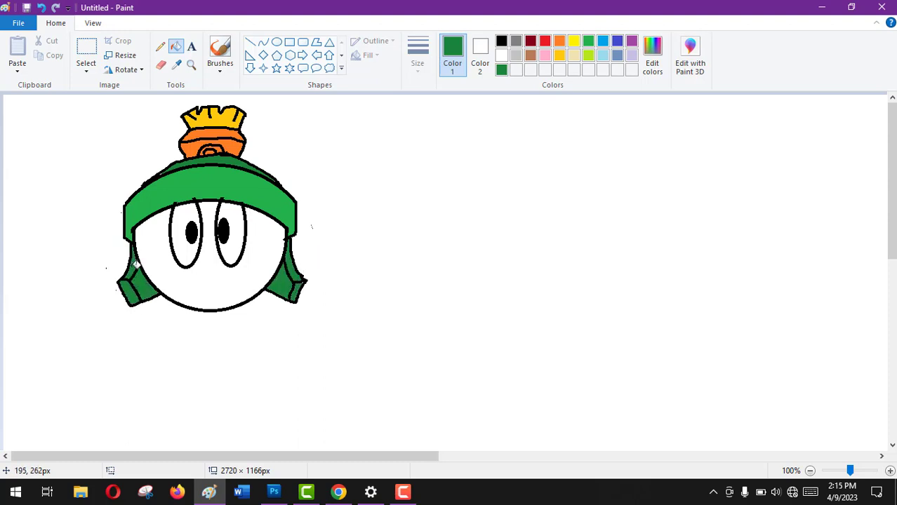
Step: Fill the face around the eyes with black and pencil a small white highlight in each pupil
{"action": "left_click", "coordinate": [503, 42]}
{"action": "left_click", "coordinate": [217, 256]}
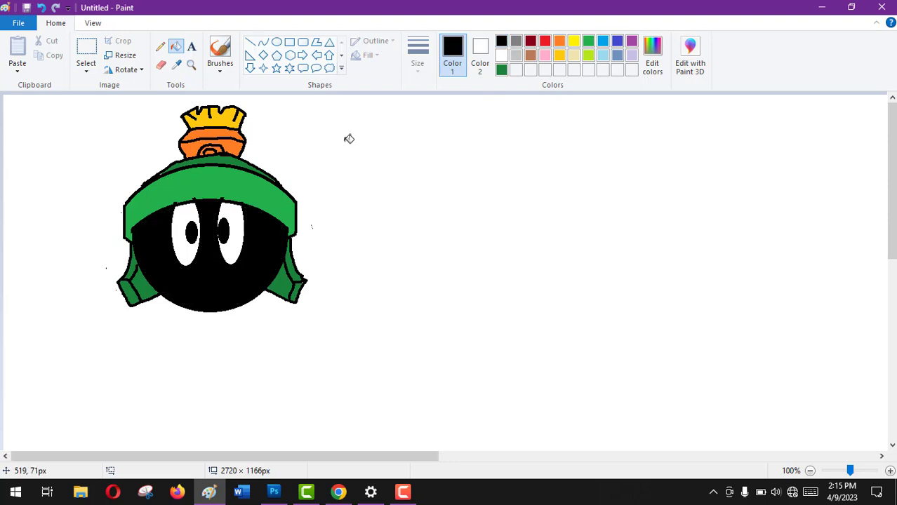
{"action": "left_click", "coordinate": [160, 46]}
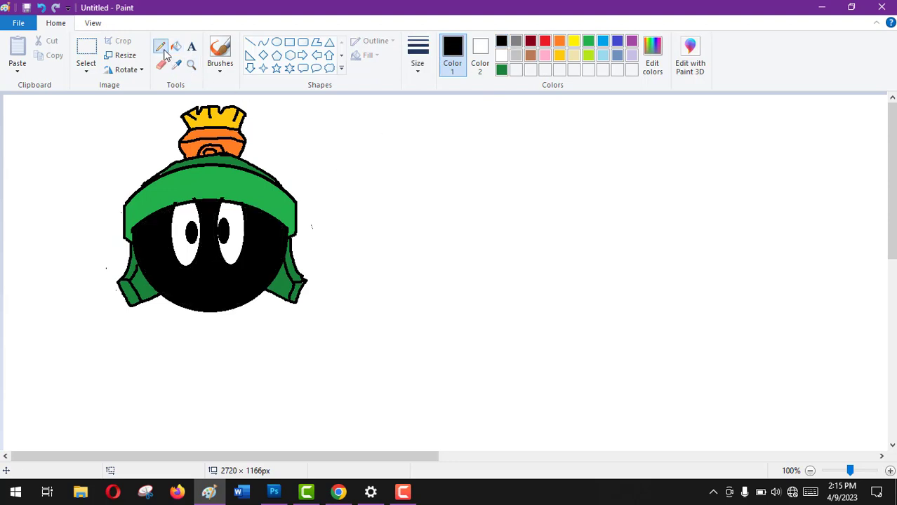
{"action": "left_click", "coordinate": [501, 55]}
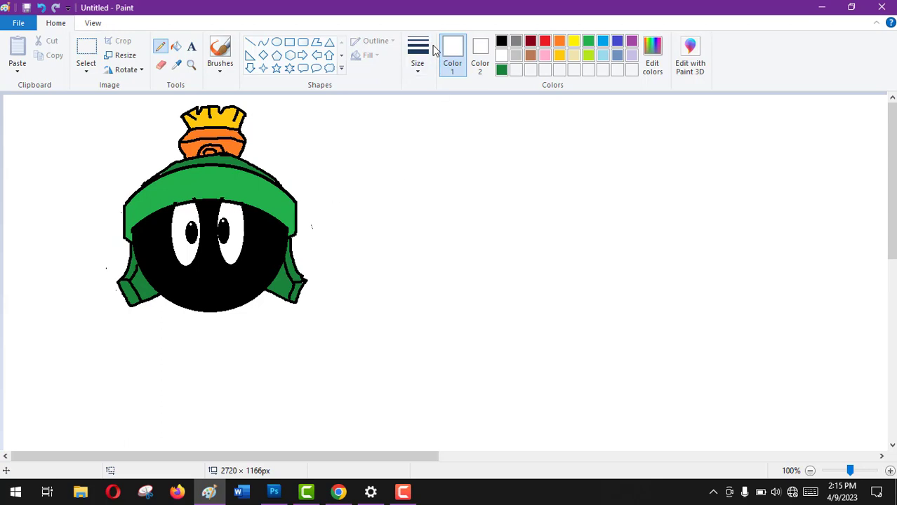
Step: Pencil a short neck and a rounded, tapering torso in black beneath the head
{"action": "left_click", "coordinate": [502, 41]}
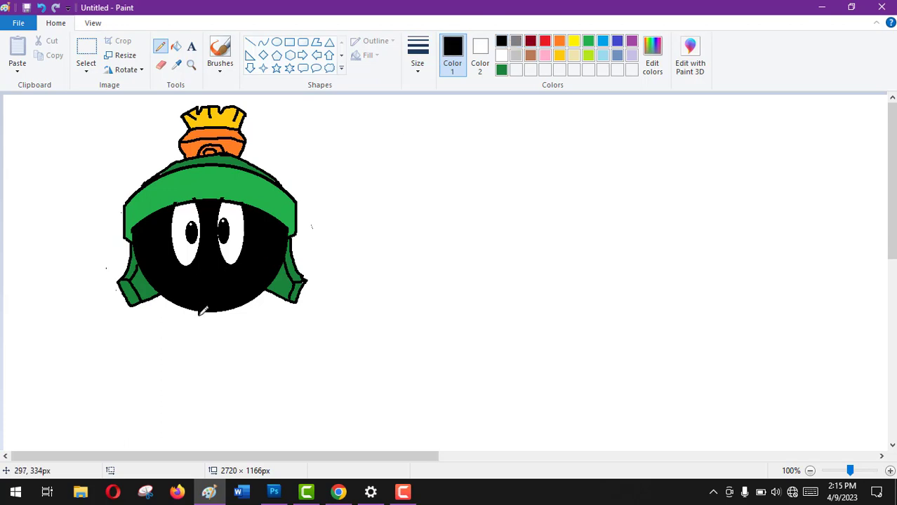
{"action": "left_click_drag", "start_coordinate": [199, 315], "coordinate": [198, 321]}
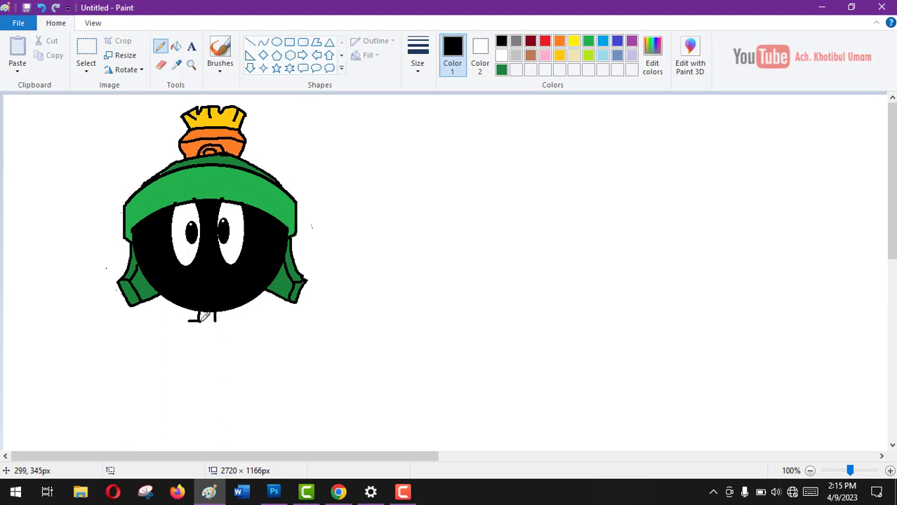
{"action": "mouse_move", "coordinate": [212, 312]}
{"action": "left_mouse_down"}
{"action": "mouse_move", "coordinate": [231, 323]}
{"action": "mouse_move", "coordinate": [182, 326]}
{"action": "mouse_move", "coordinate": [171, 359]}
{"action": "mouse_move", "coordinate": [180, 398]}
{"action": "mouse_move", "coordinate": [205, 415]}
{"action": "mouse_move", "coordinate": [221, 413]}
{"action": "mouse_move", "coordinate": [234, 396]}
{"action": "mouse_move", "coordinate": [237, 326]}
{"action": "left_mouse_up"}
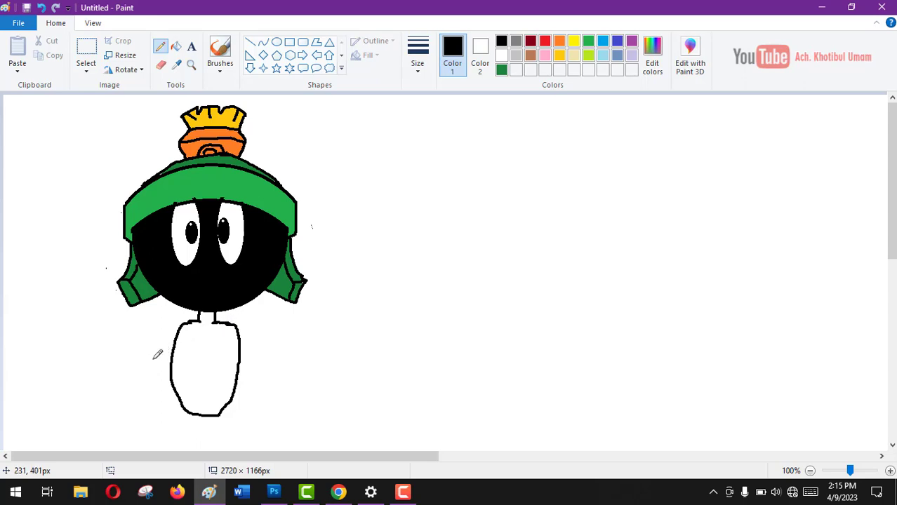
Step: Pencil two slender arms curving outward and down from the shoulders, each closed off at the wrist
{"action": "left_click_drag", "start_coordinate": [134, 366], "coordinate": [167, 331]}
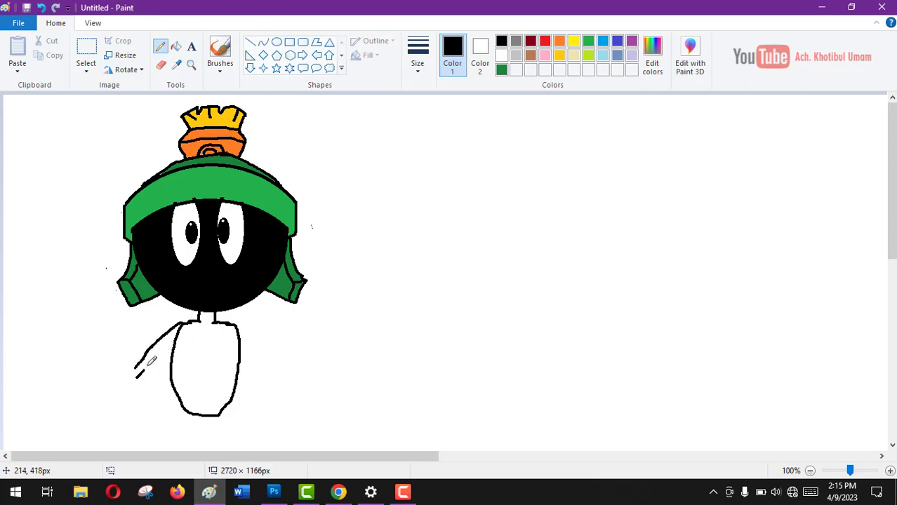
{"action": "left_click_drag", "start_coordinate": [149, 363], "coordinate": [175, 338]}
{"action": "left_click_drag", "start_coordinate": [238, 322], "coordinate": [288, 368]}
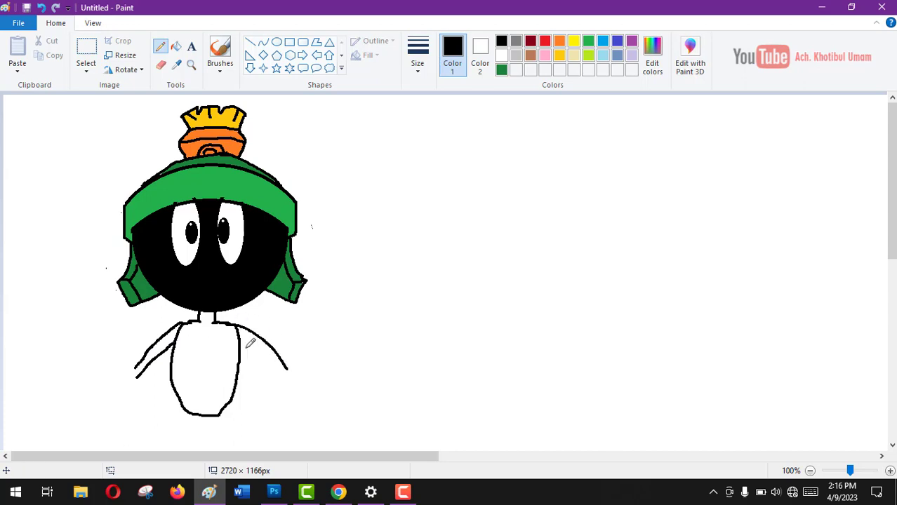
{"action": "left_click_drag", "start_coordinate": [239, 340], "coordinate": [286, 379]}
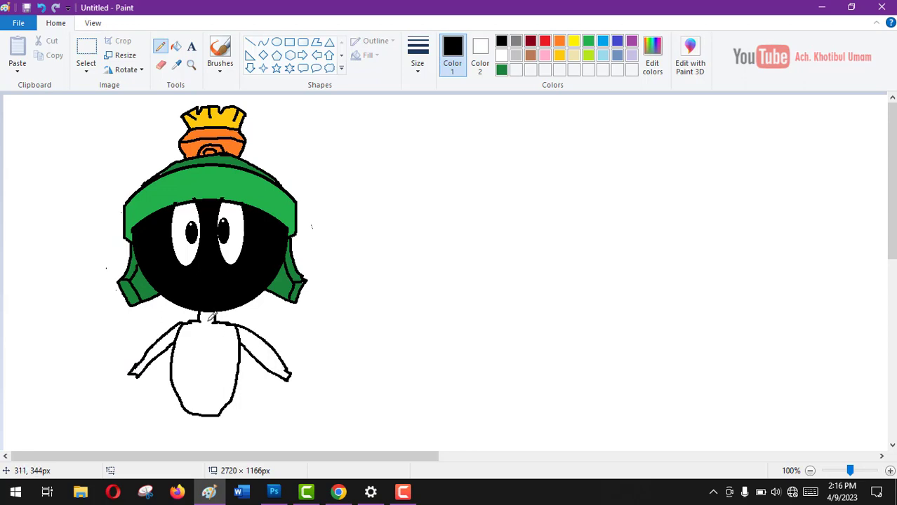
Step: Fill the neck, torso and both arms with red
{"action": "left_click", "coordinate": [175, 46]}
{"action": "left_click", "coordinate": [546, 42]}
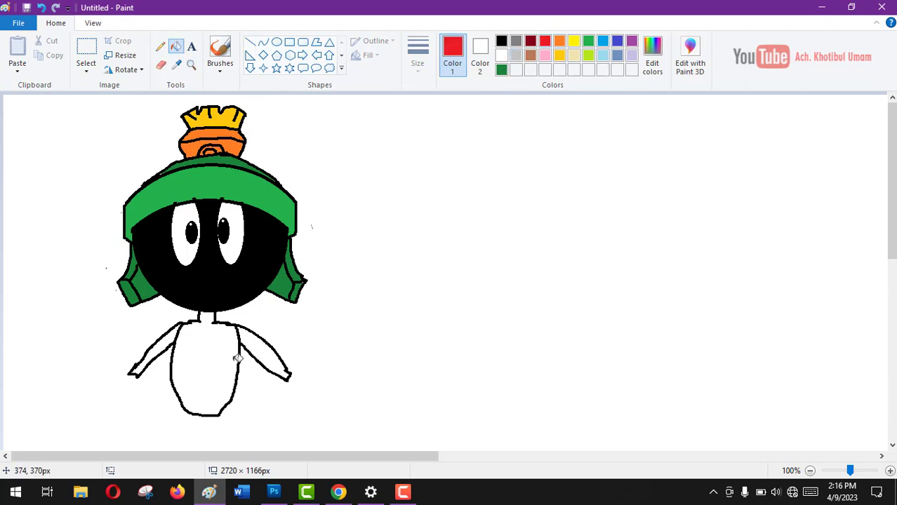
{"action": "left_click", "coordinate": [202, 395]}
{"action": "left_click", "coordinate": [168, 338]}
{"action": "left_click", "coordinate": [259, 346]}
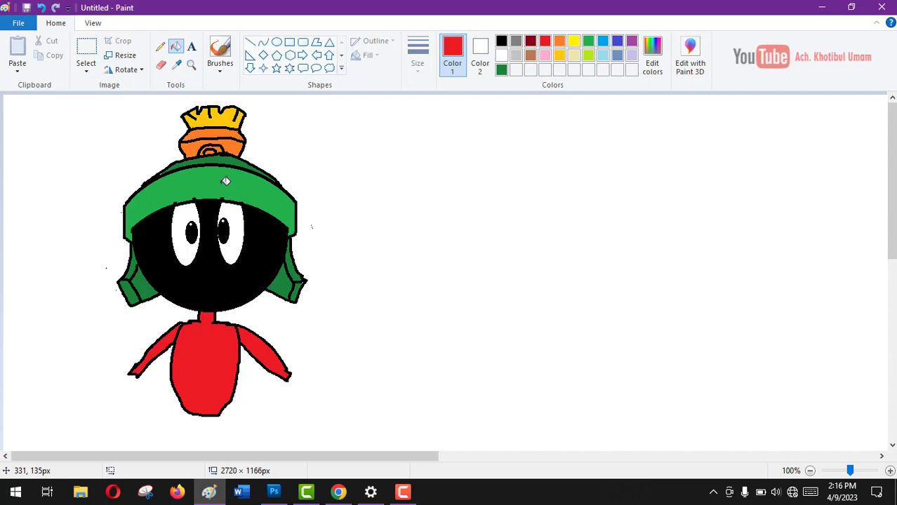
Step: Pencil an open hand in black at each wrist, with raised thumb, downward fingers and short palm lines
{"action": "left_click", "coordinate": [160, 46]}
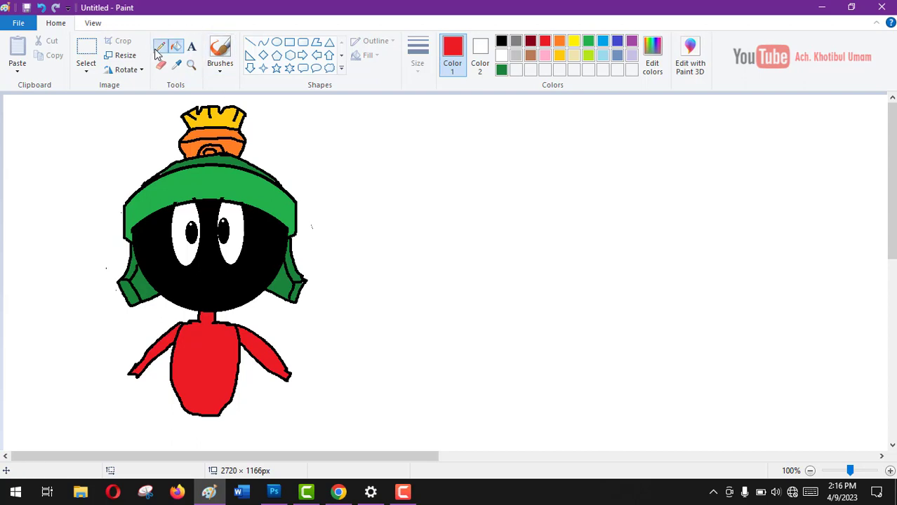
{"action": "left_click", "coordinate": [502, 41]}
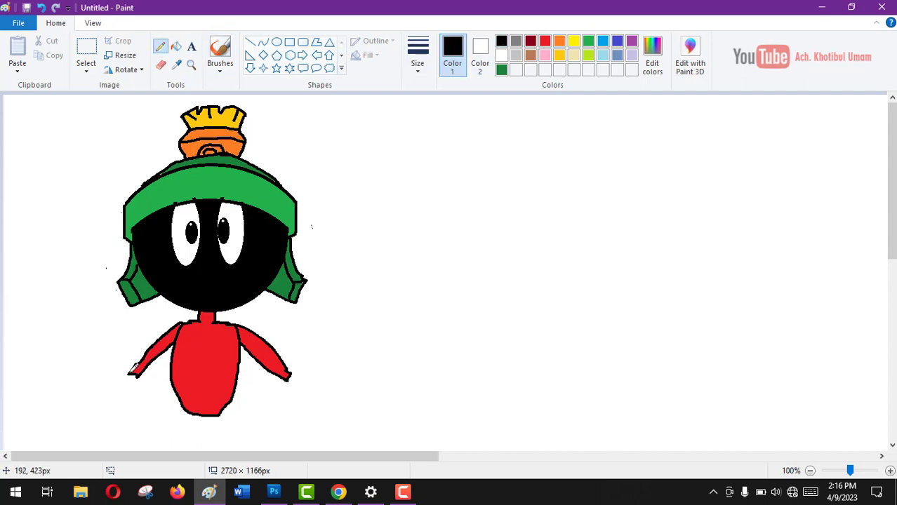
{"action": "mouse_move", "coordinate": [126, 372]}
{"action": "left_mouse_down"}
{"action": "mouse_move", "coordinate": [96, 351]}
{"action": "mouse_move", "coordinate": [96, 368]}
{"action": "mouse_move", "coordinate": [109, 375]}
{"action": "mouse_move", "coordinate": [100, 425]}
{"action": "mouse_move", "coordinate": [116, 441]}
{"action": "mouse_move", "coordinate": [143, 408]}
{"action": "mouse_move", "coordinate": [144, 371]}
{"action": "left_mouse_up"}
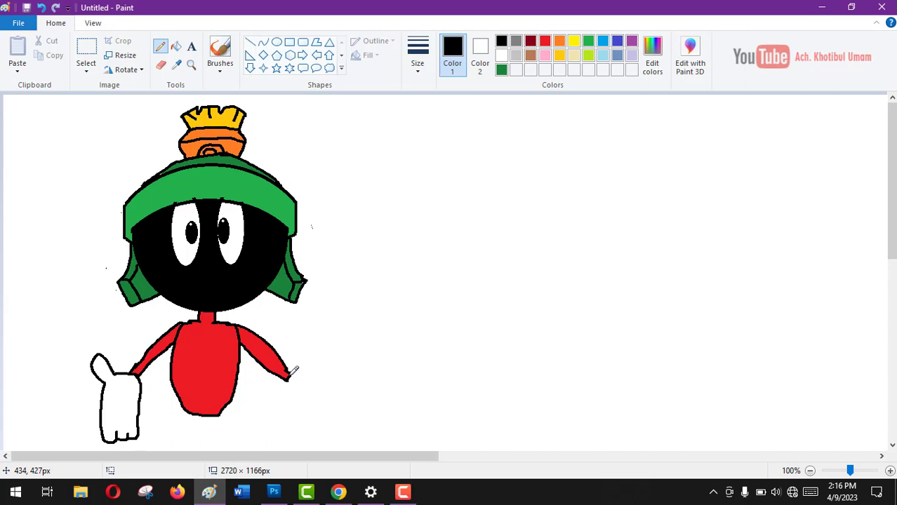
{"action": "mouse_move", "coordinate": [305, 367]}
{"action": "left_mouse_down"}
{"action": "mouse_move", "coordinate": [287, 382]}
{"action": "mouse_move", "coordinate": [296, 430]}
{"action": "mouse_move", "coordinate": [312, 430]}
{"action": "mouse_move", "coordinate": [311, 416]}
{"action": "mouse_move", "coordinate": [314, 431]}
{"action": "mouse_move", "coordinate": [323, 426]}
{"action": "mouse_move", "coordinate": [314, 384]}
{"action": "left_mouse_up"}
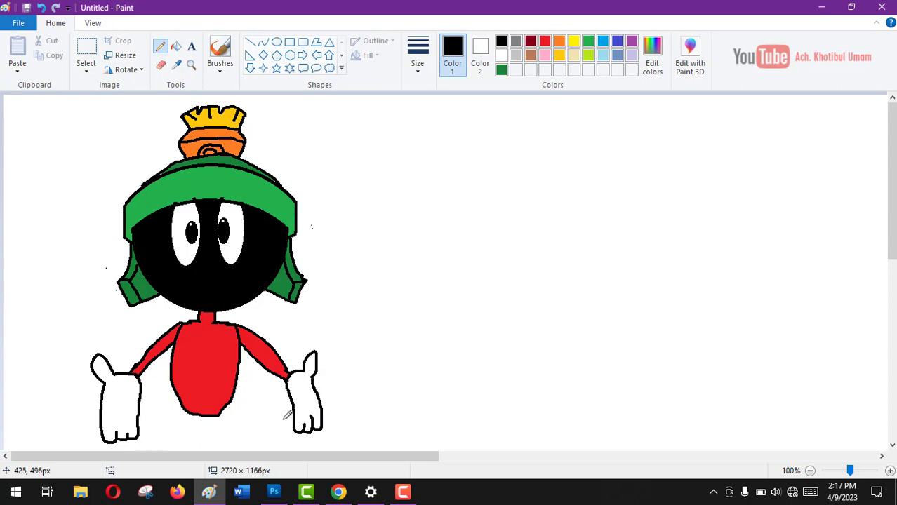
{"action": "left_click_drag", "start_coordinate": [299, 384], "coordinate": [302, 391]}
{"action": "left_click_drag", "start_coordinate": [127, 384], "coordinate": [127, 401]}
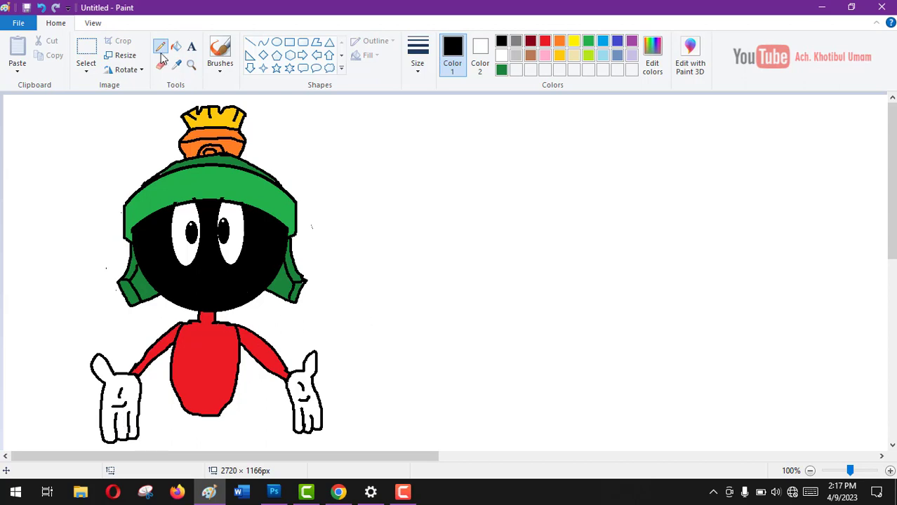
Step: Copy the whole character and place two duplicates in a row beside the original, spaced evenly across the canvas
{"action": "left_click", "coordinate": [92, 47]}
{"action": "mouse_move", "coordinate": [58, 97]}
{"action": "left_mouse_down"}
{"action": "mouse_move", "coordinate": [356, 383]}
{"action": "mouse_move", "coordinate": [368, 472]}
{"action": "mouse_move", "coordinate": [365, 453]}
{"action": "mouse_move", "coordinate": [334, 445]}
{"action": "mouse_move", "coordinate": [338, 452]}
{"action": "left_mouse_up"}
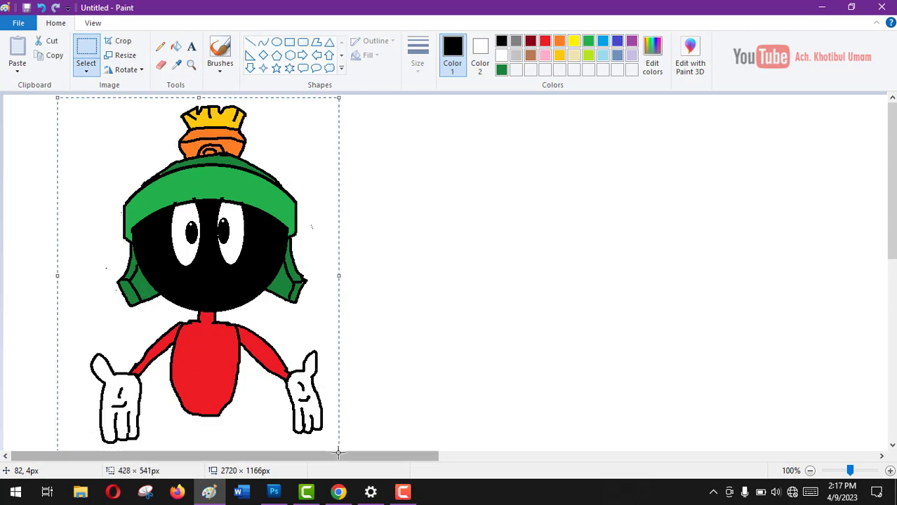
{"action": "key", "text": "ctrl+c"}
{"action": "key", "text": "ctrl+v"}
{"action": "mouse_move", "coordinate": [156, 257]}
{"action": "left_mouse_down"}
{"action": "mouse_move", "coordinate": [483, 263]}
{"action": "mouse_move", "coordinate": [478, 256]}
{"action": "left_mouse_up"}
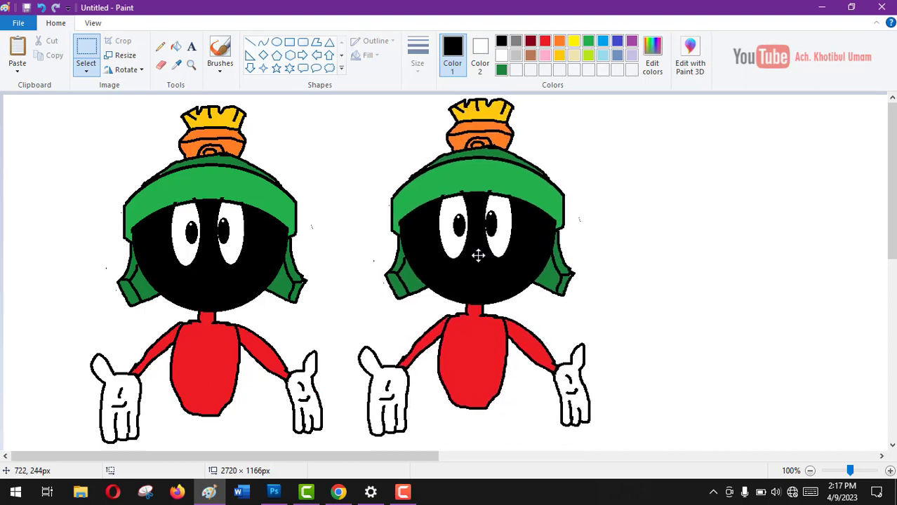
{"action": "key", "text": "ctrl+v"}
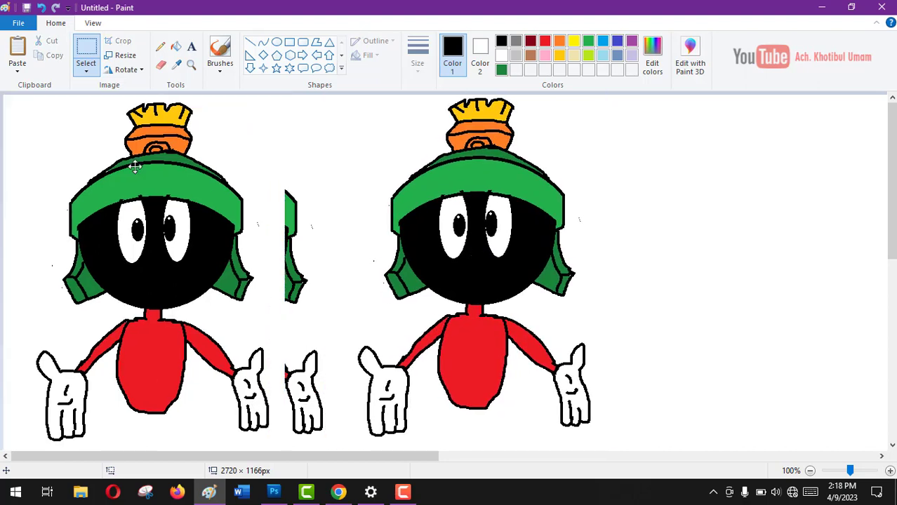
{"action": "mouse_move", "coordinate": [128, 169]}
{"action": "left_mouse_down"}
{"action": "mouse_move", "coordinate": [713, 171]}
{"action": "mouse_move", "coordinate": [724, 163]}
{"action": "left_mouse_up"}
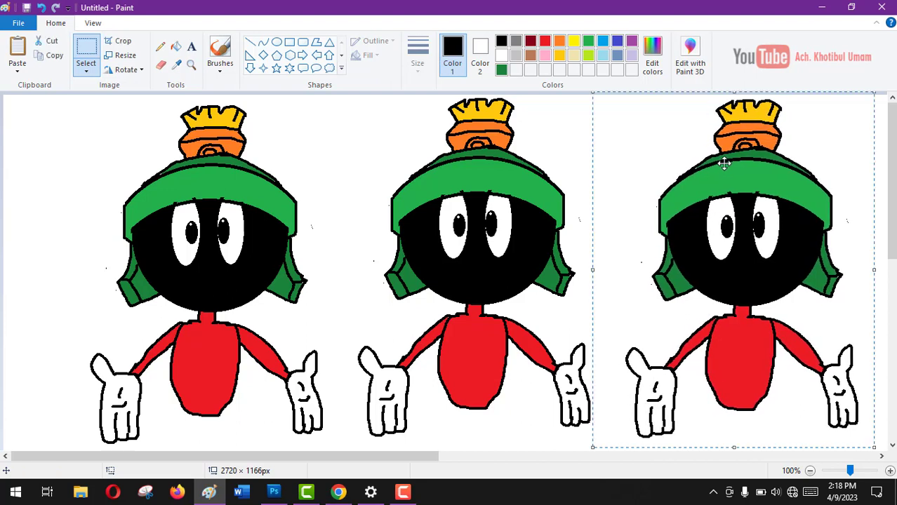
Step: Fill the middle character's torso and neck with dark red
{"action": "left_click", "coordinate": [530, 42]}
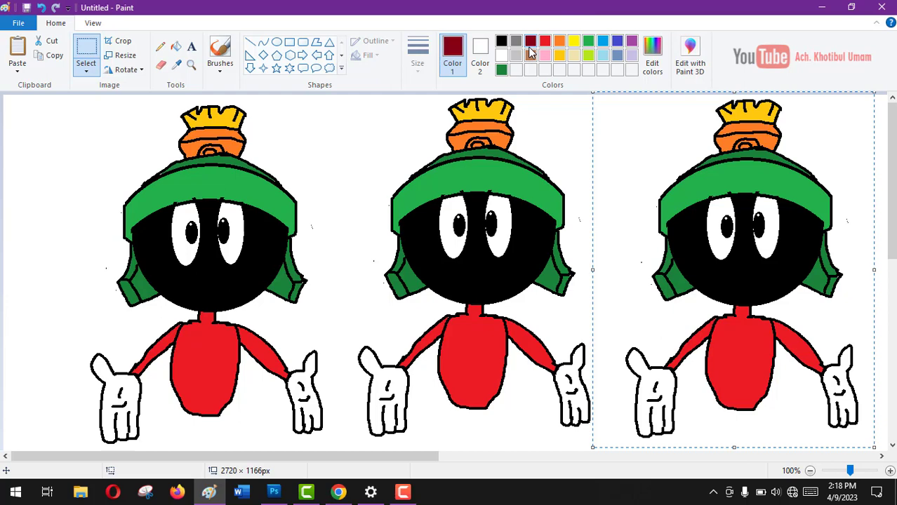
{"action": "left_click", "coordinate": [176, 47]}
{"action": "left_click", "coordinate": [487, 344]}
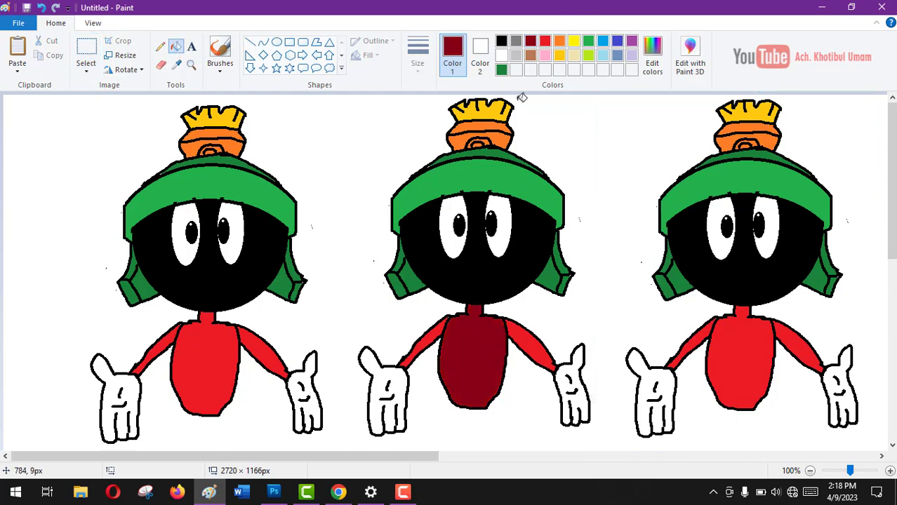
Step: Recolor the middle character's helmet band and outer flap edges with the basic dark green, RGB 0, 128, 0
{"action": "left_click", "coordinate": [590, 43]}
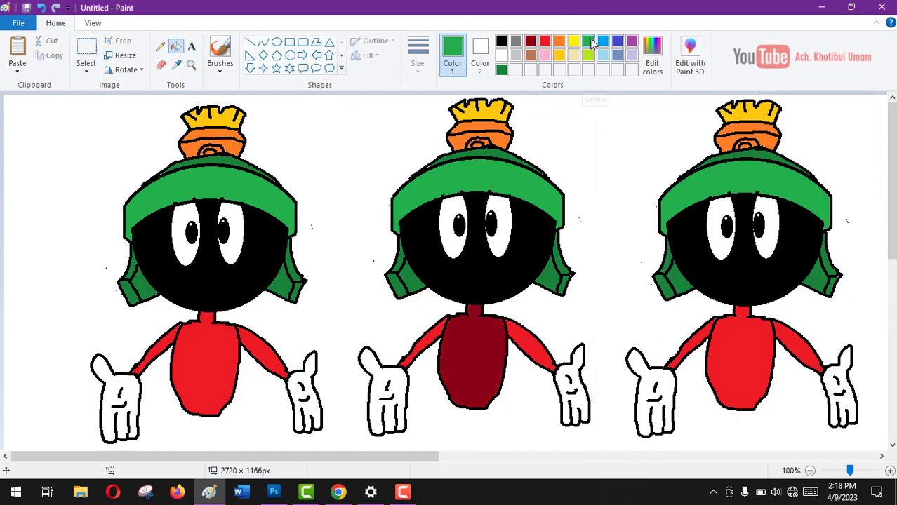
{"action": "left_click", "coordinate": [652, 56]}
{"action": "left_click", "coordinate": [349, 218]}
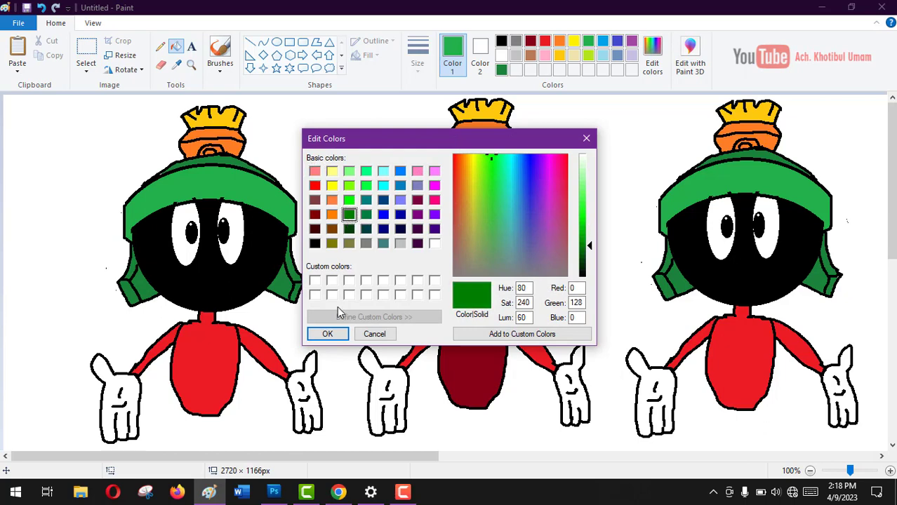
{"action": "left_click", "coordinate": [327, 334]}
{"action": "left_click", "coordinate": [471, 170]}
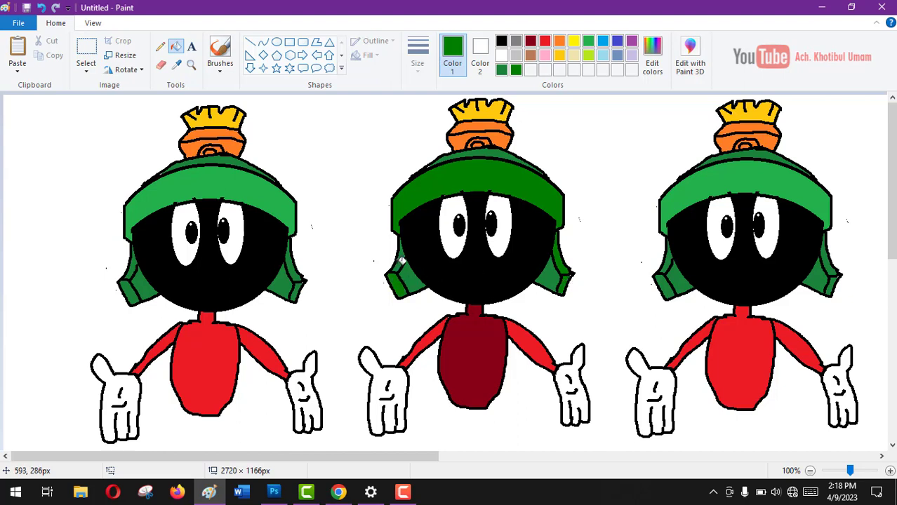
Step: Fill the middle character's helmet plume and the small emblem centre beneath it with yellow
{"action": "left_click", "coordinate": [573, 40]}
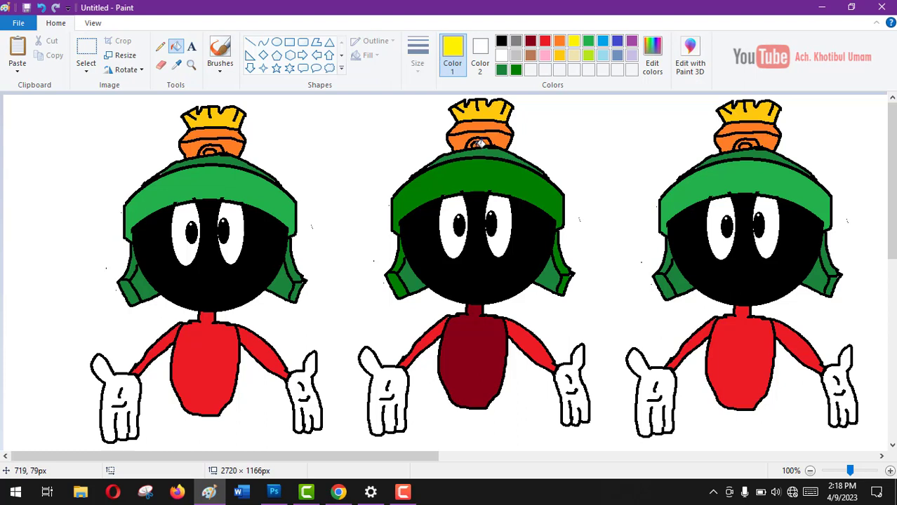
{"action": "left_click", "coordinate": [490, 109]}
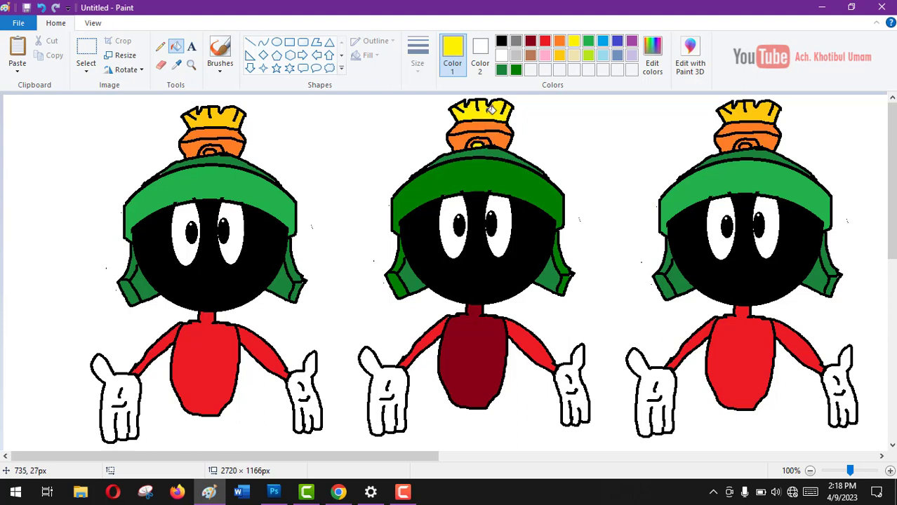